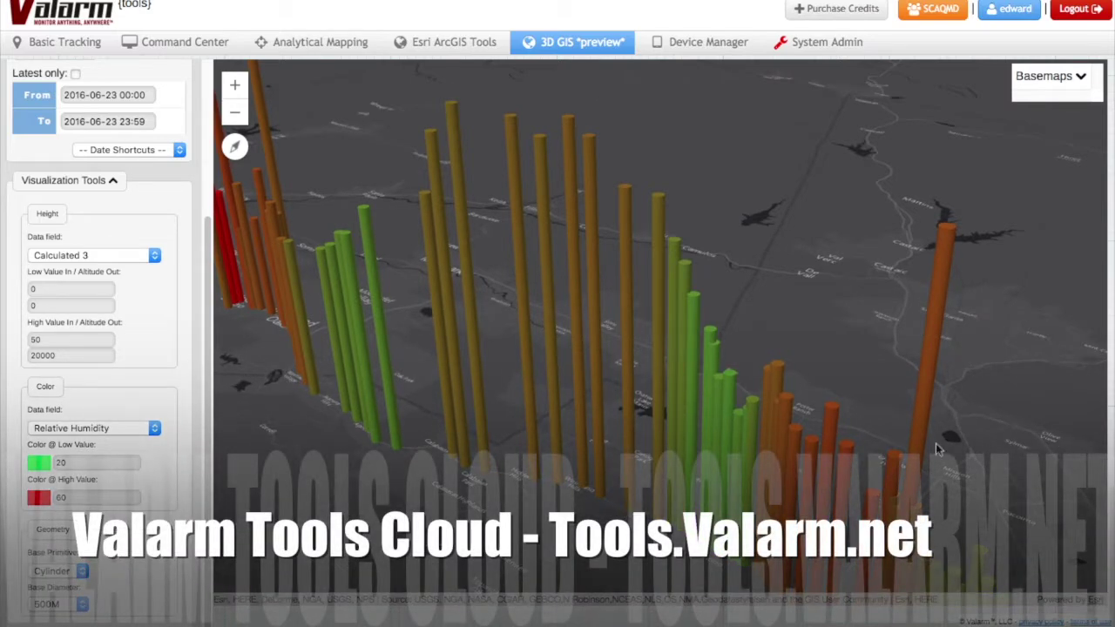
# - View the device readings of the tall orange column standing apart from the row
pyautogui.click(920, 408)
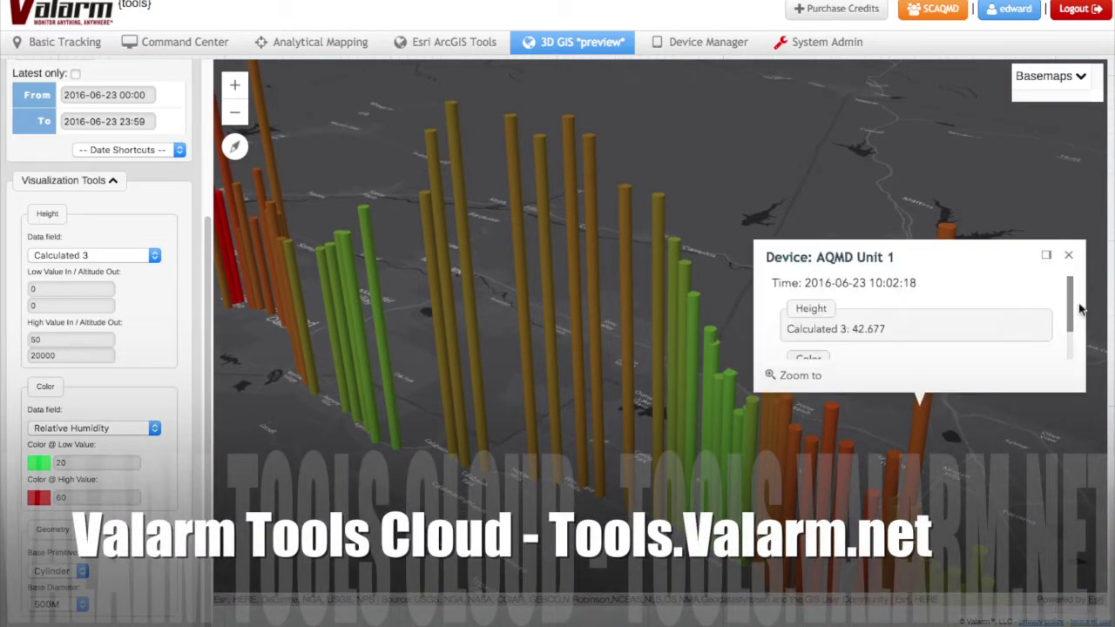
pyautogui.moveTo(1070, 314); pyautogui.dragTo(1071, 348)
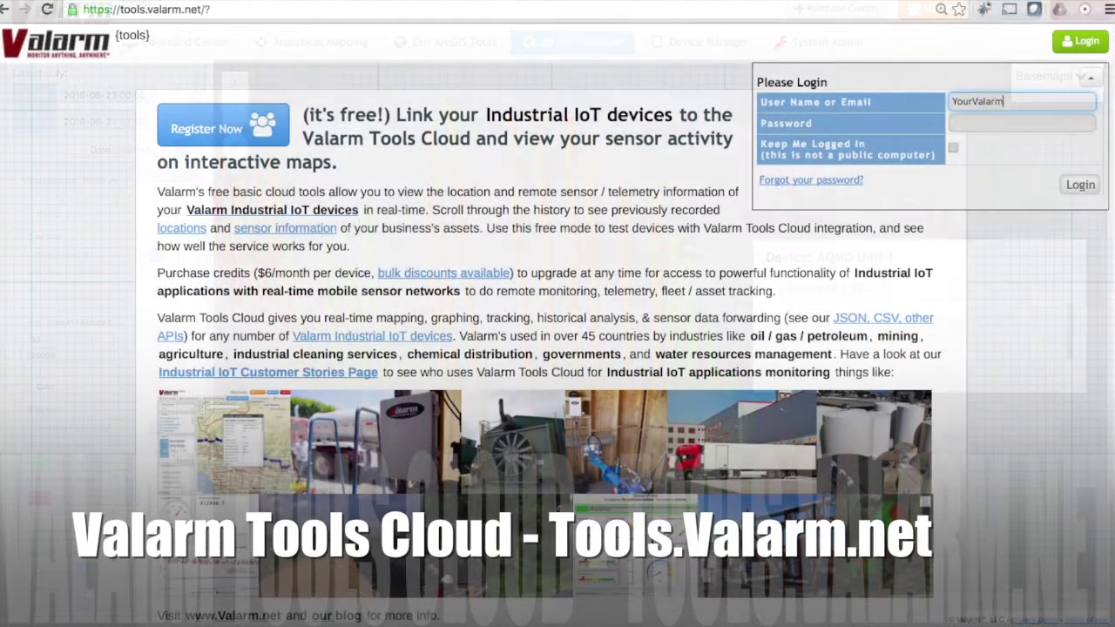
# - Log in with the account user name and password, enabling the option to stay logged in
pyautogui.write('Account')
pyautogui.click(953, 123)
pyautogui.write('••••')
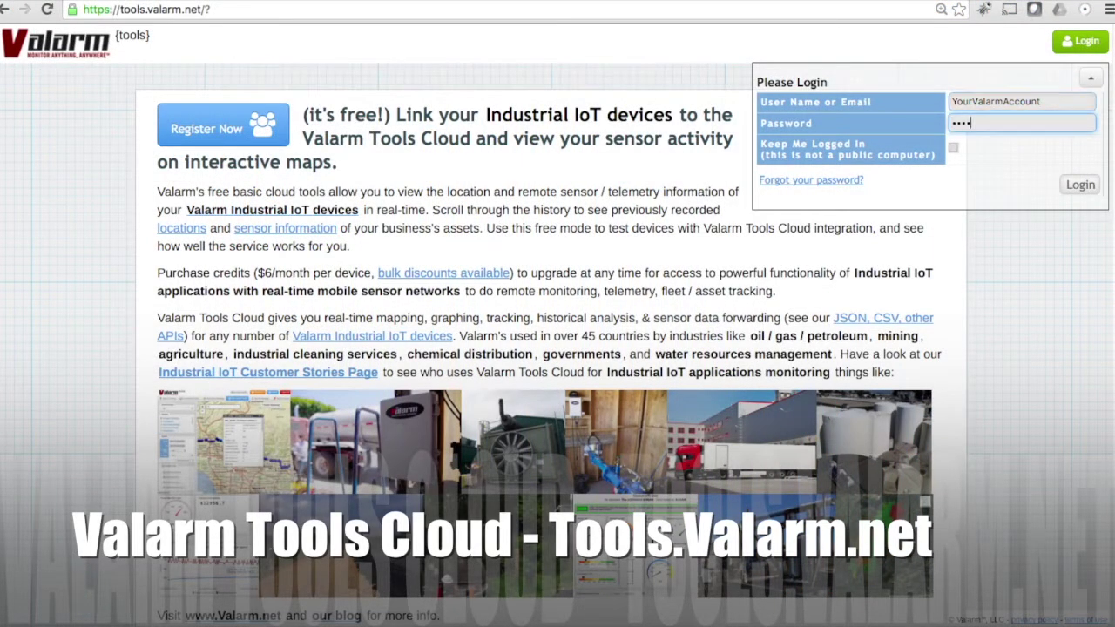
pyautogui.write('••••••••••')
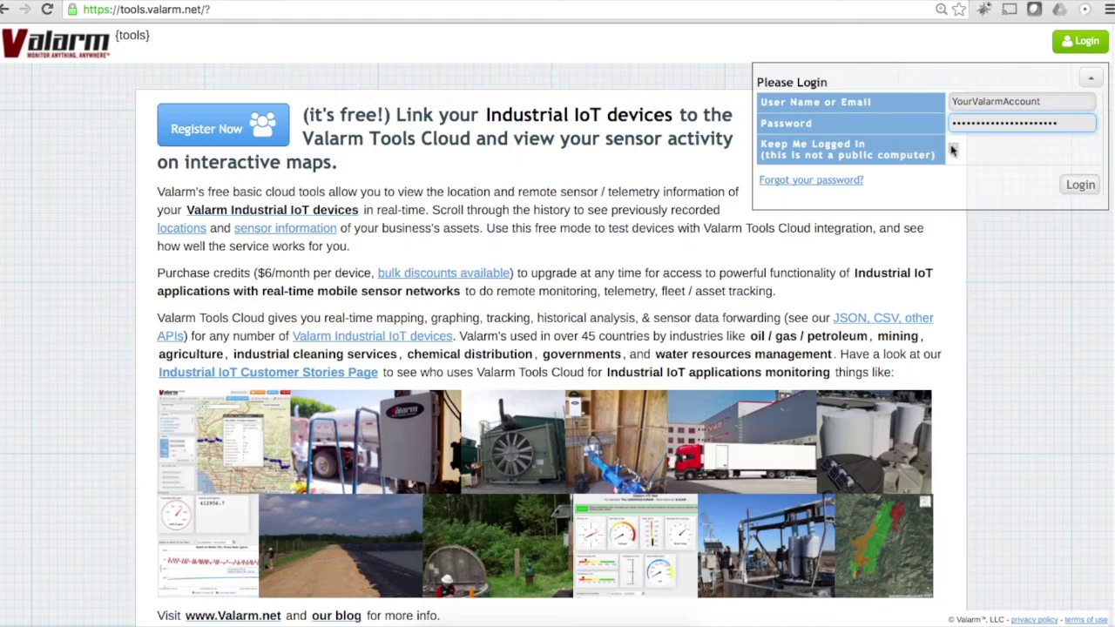
pyautogui.click(952, 148)
pyautogui.click(1083, 187)
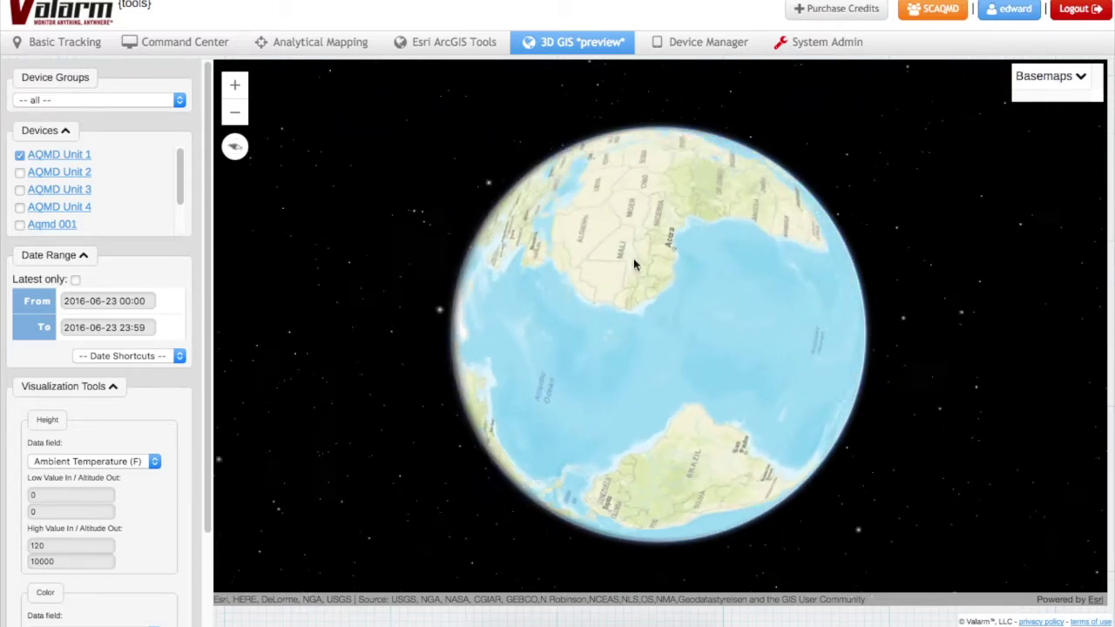
# - Rotate the globe to centre North America with north facing up
pyautogui.moveTo(633, 277); pyautogui.dragTo(664, 309)
pyautogui.moveTo(531, 262); pyautogui.dragTo(577, 306)
pyautogui.moveTo(492, 253); pyautogui.dragTo(533, 281)
pyautogui.moveTo(635, 248); pyautogui.dragTo(714, 338)
pyautogui.moveTo(714, 338); pyautogui.dragTo(509, 317, button='right')
pyautogui.moveTo(588, 322); pyautogui.dragTo(726, 341)
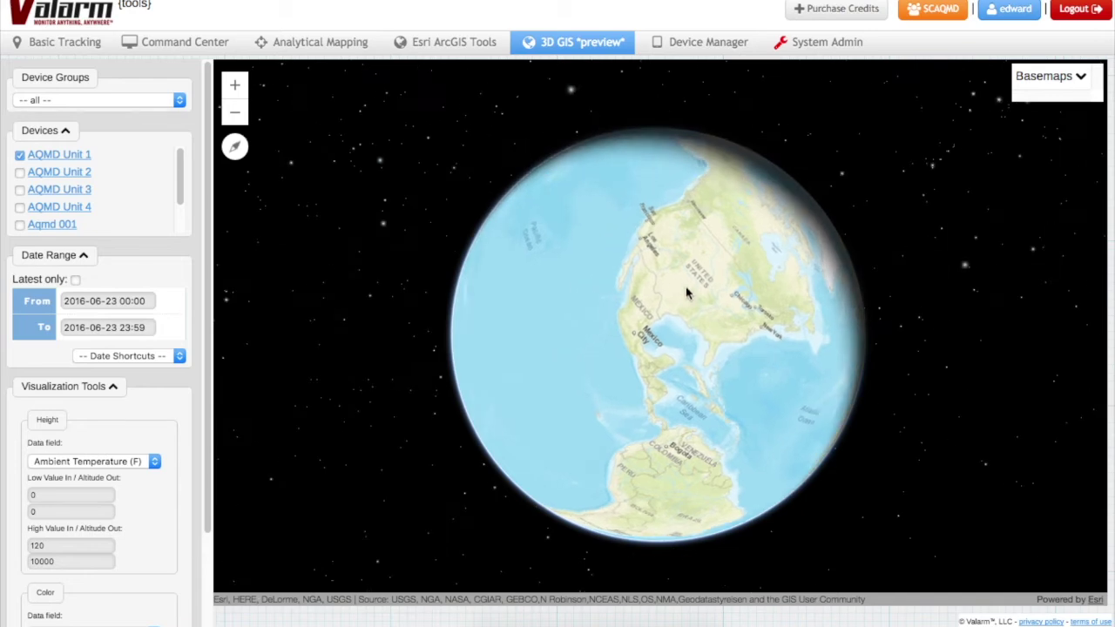
pyautogui.scroll(3, 595, 266)
pyautogui.moveTo(597, 263); pyautogui.dragTo(617, 331)
pyautogui.moveTo(633, 344); pyautogui.dragTo(739, 361, button='right')
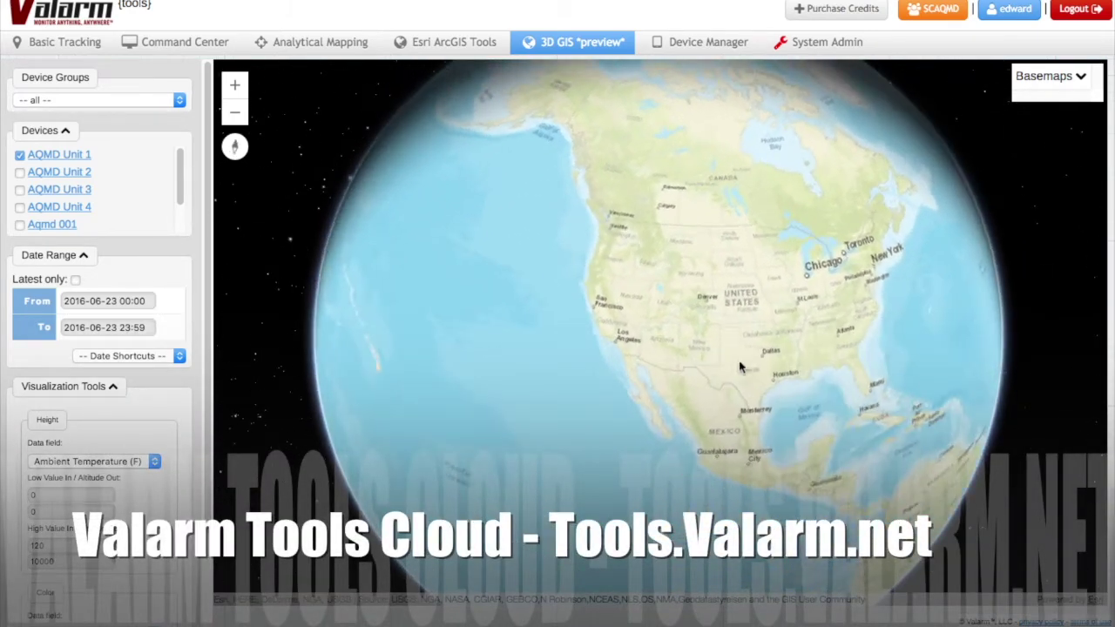
# - Examine the row of sensor columns across the Los Angeles area from a tilted 3D view
pyautogui.scroll(5, 617, 330)
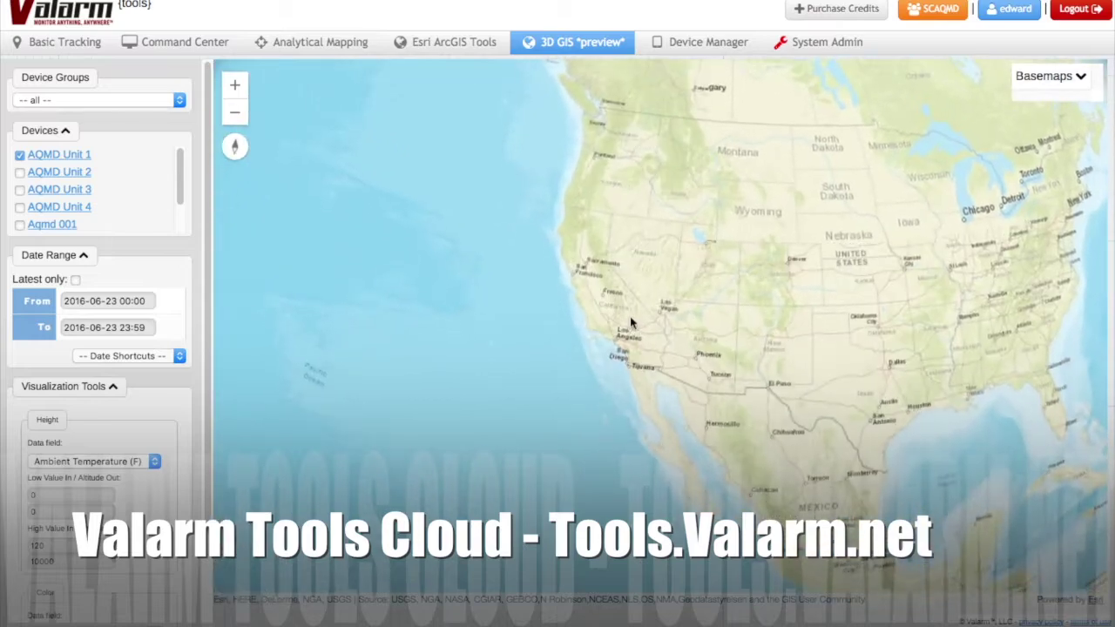
pyautogui.scroll(5, 630, 323)
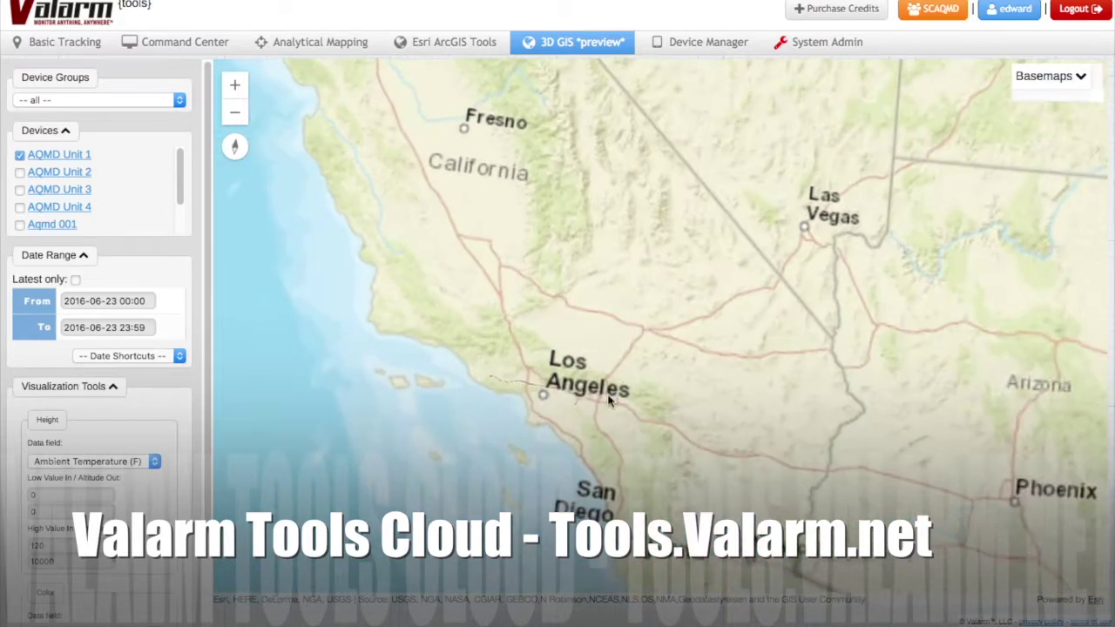
pyautogui.moveTo(608, 383); pyautogui.dragTo(602, 281, button='right')
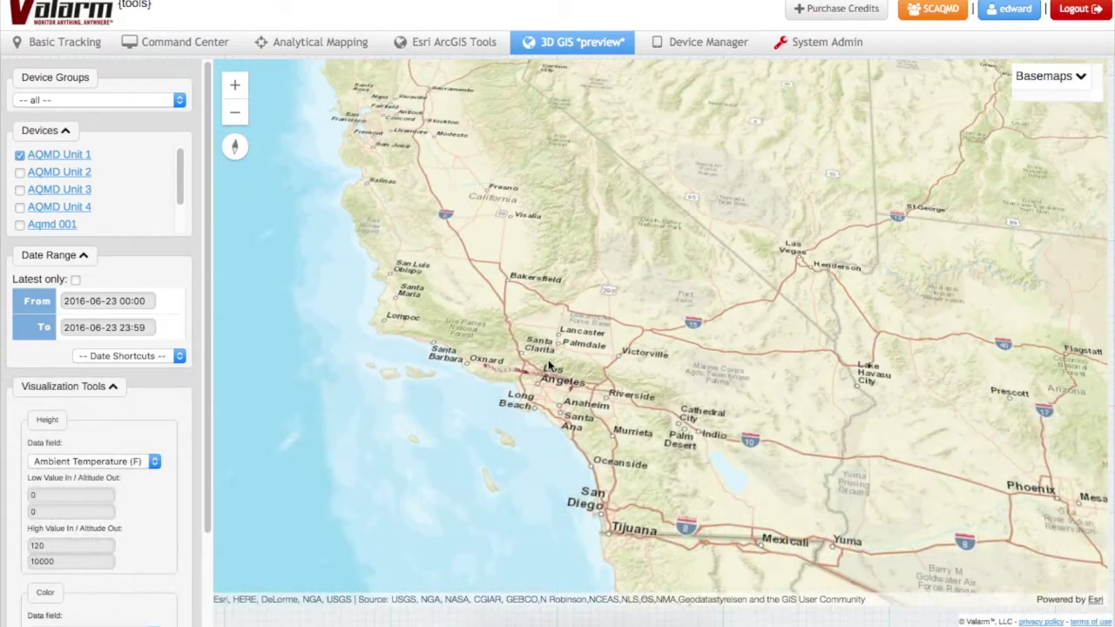
pyautogui.moveTo(549, 364); pyautogui.dragTo(607, 304)
pyautogui.scroll(5, 607, 303)
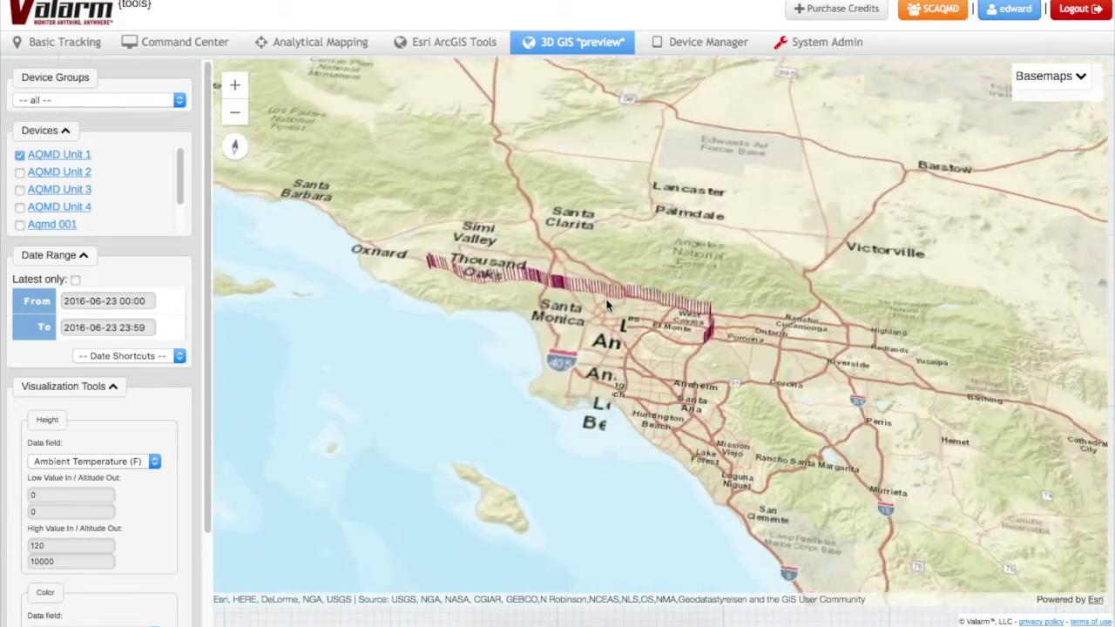
pyautogui.moveTo(607, 300); pyautogui.dragTo(603, 226, button='right')
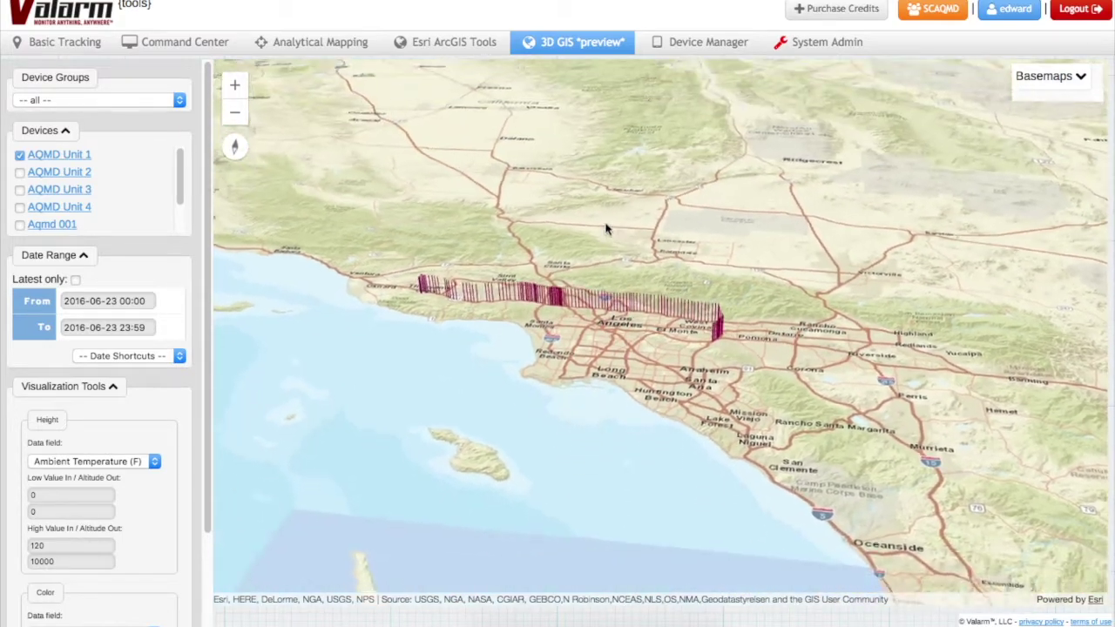
pyautogui.scroll(3, 595, 334)
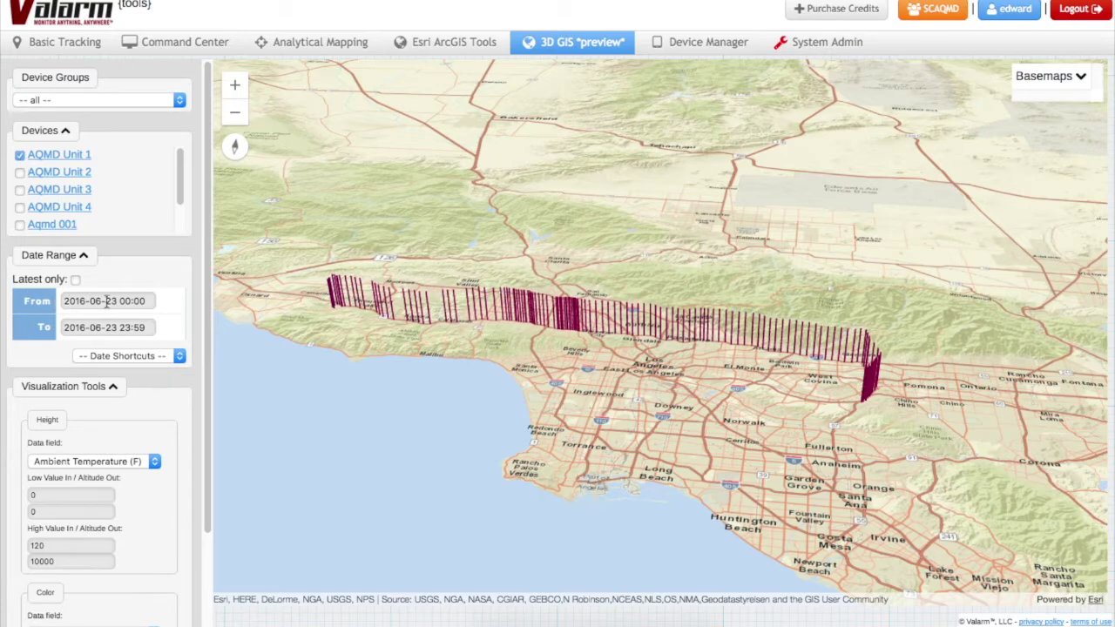
pyautogui.click(150, 327)
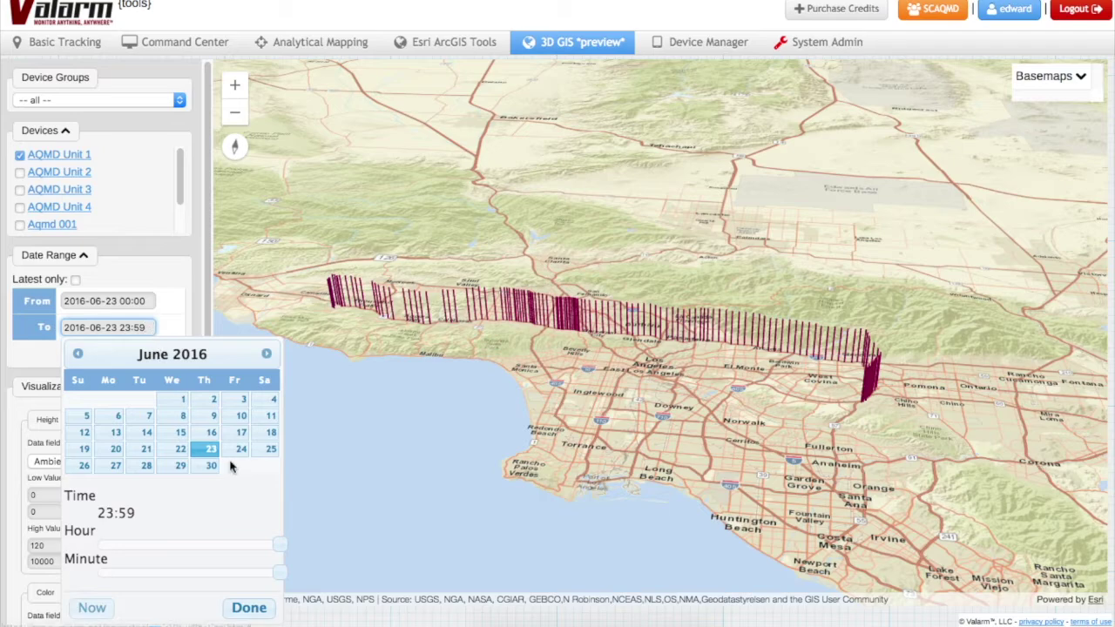
pyautogui.click(249, 608)
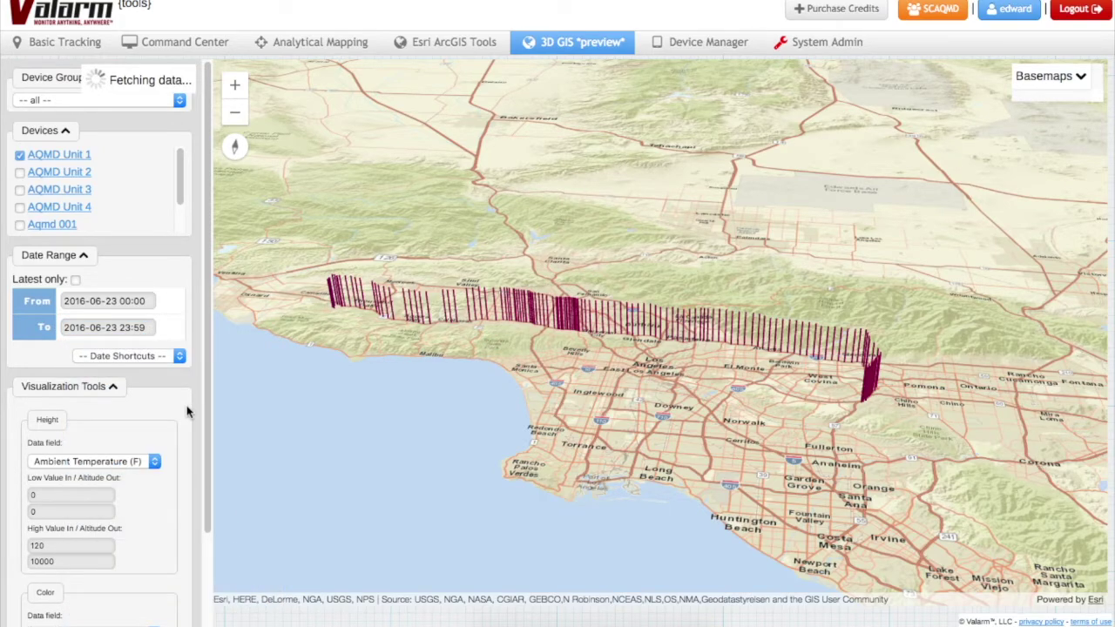
# - Inspect the sensor columns around Encino up close, then the whole route from a rotated, tilted view
pyautogui.scroll(3, 507, 259)
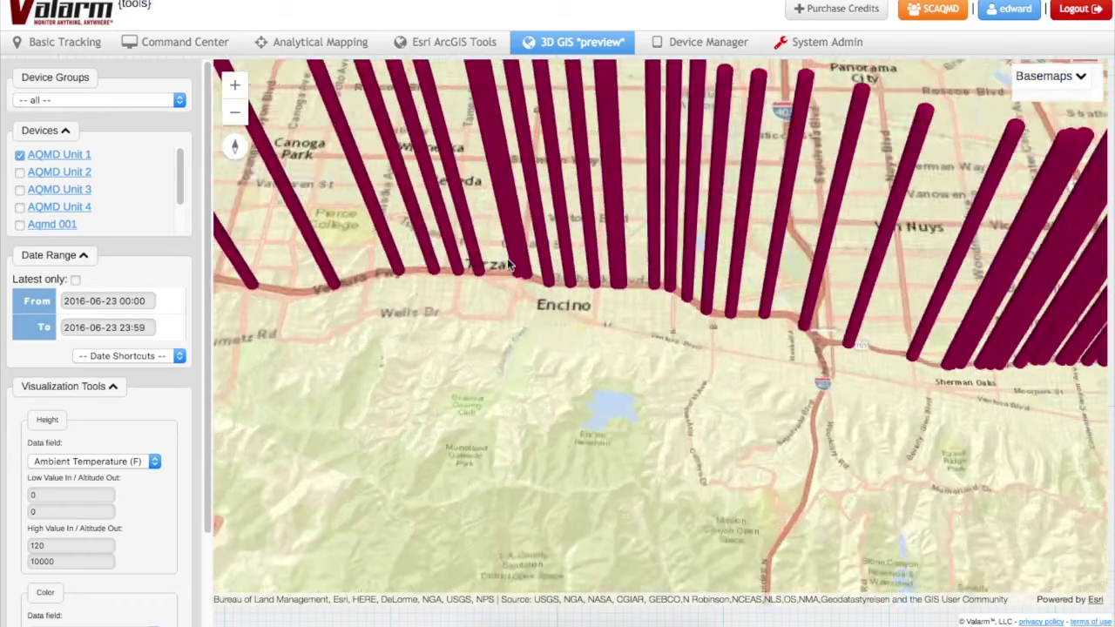
pyautogui.scroll(-5, 525, 270)
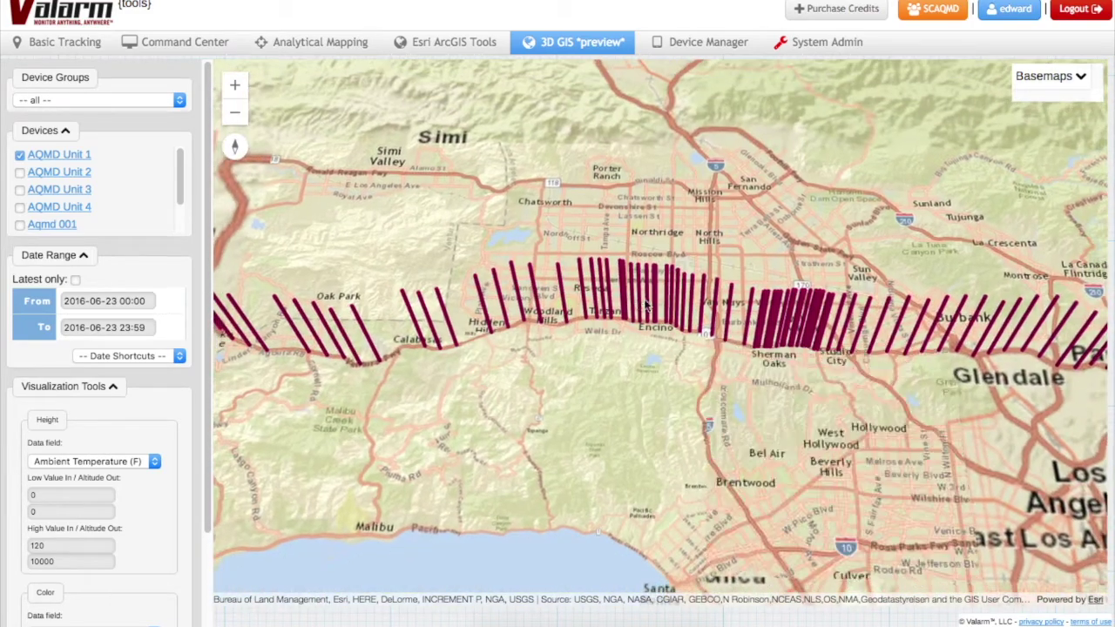
pyautogui.scroll(-2, 652, 321)
pyautogui.moveTo(652, 320); pyautogui.dragTo(647, 209, button='right')
pyautogui.scroll(-5, 646, 209)
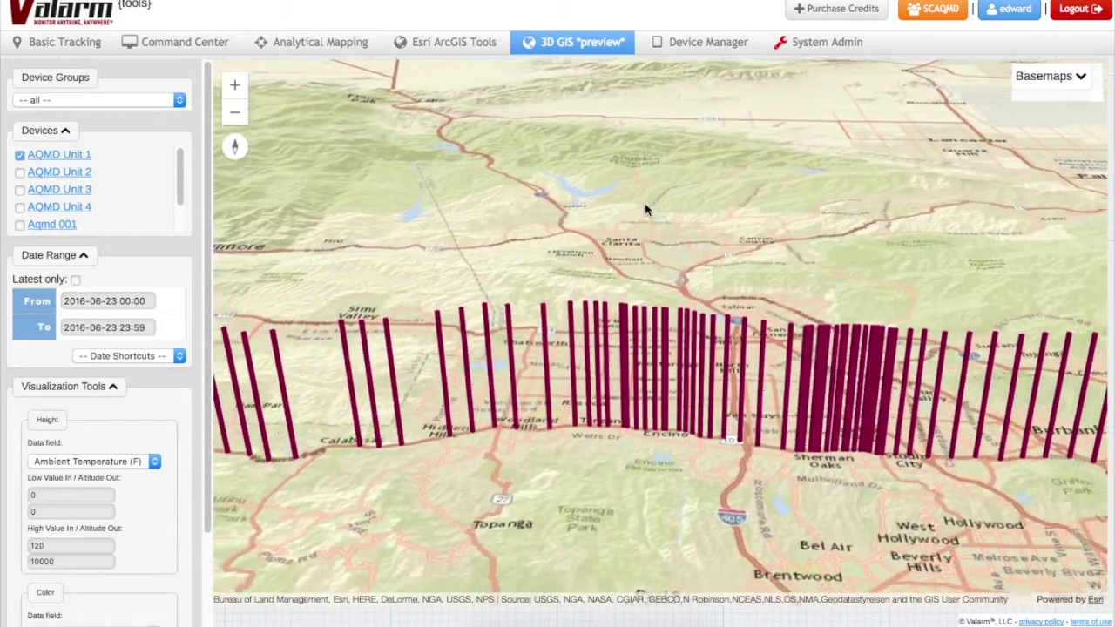
pyautogui.scroll(5, 657, 348)
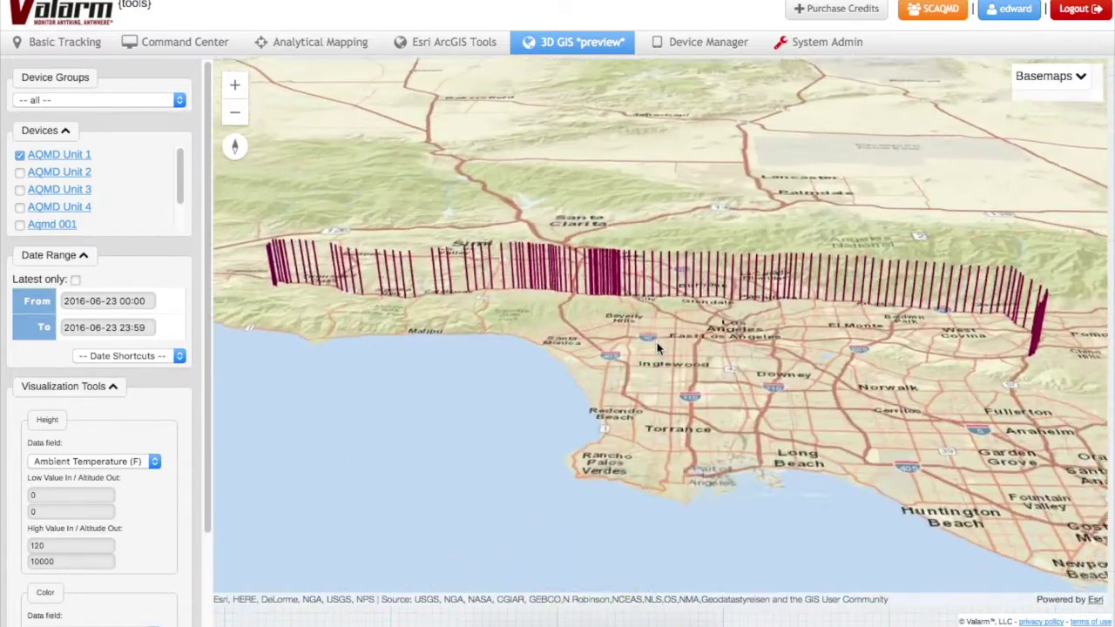
pyautogui.moveTo(657, 347); pyautogui.dragTo(542, 329, button='right')
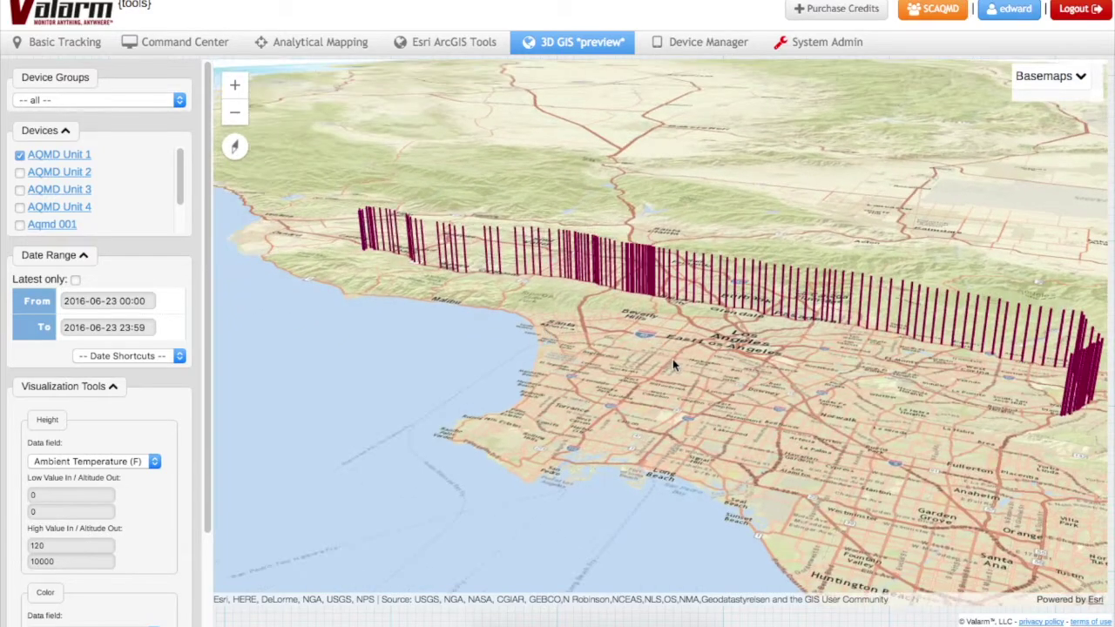
pyautogui.moveTo(673, 359); pyautogui.dragTo(627, 370)
# - Base the column height on the Calculated 3 data field
pyautogui.click(130, 468)
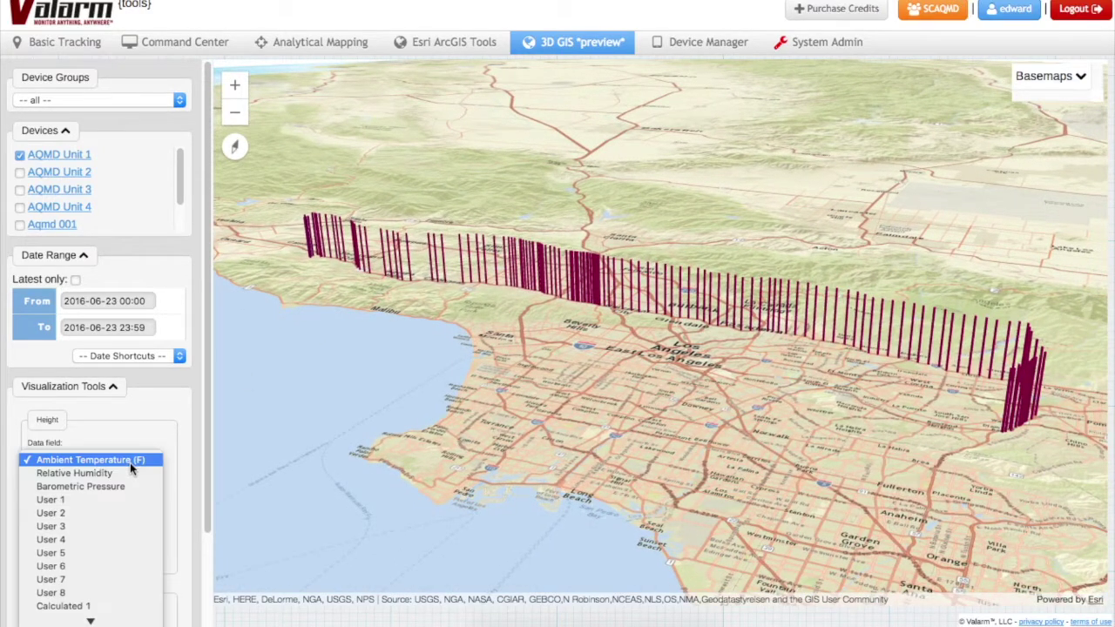
pyautogui.scroll(-2, 118, 514)
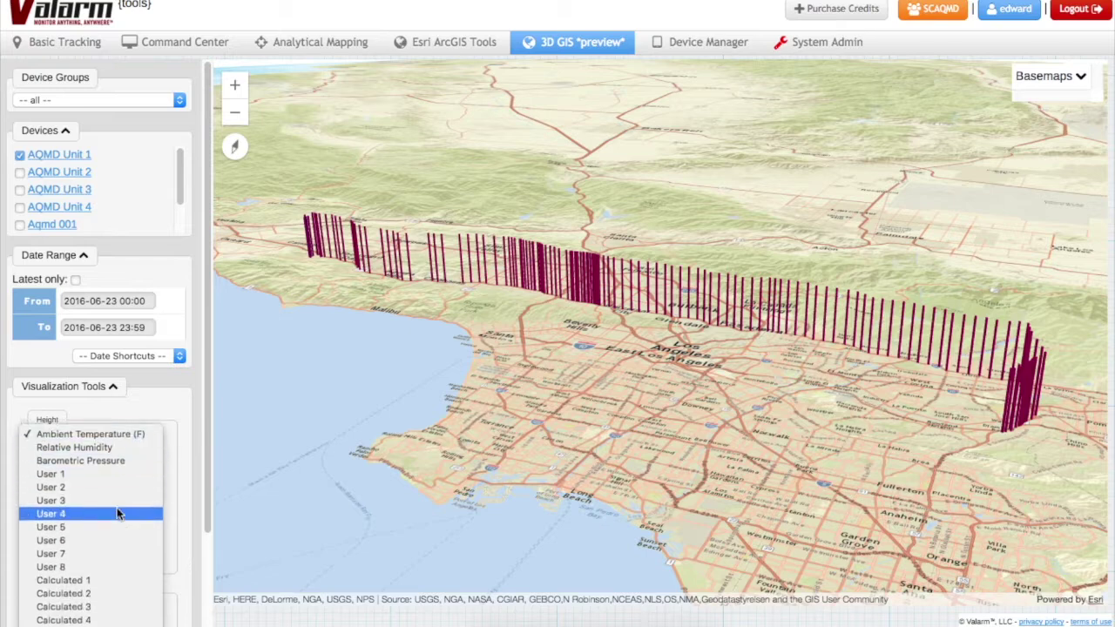
pyautogui.click(99, 607)
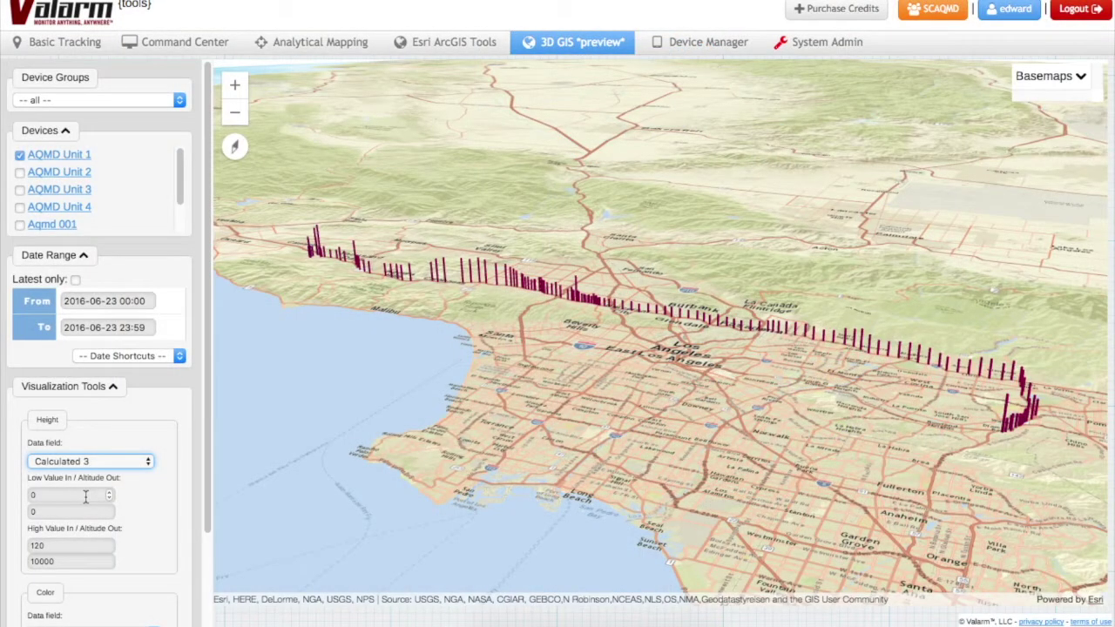
# - Set the height's high input value to 50 and its output altitude to 20000
pyautogui.click(85, 496)
pyautogui.click(87, 512)
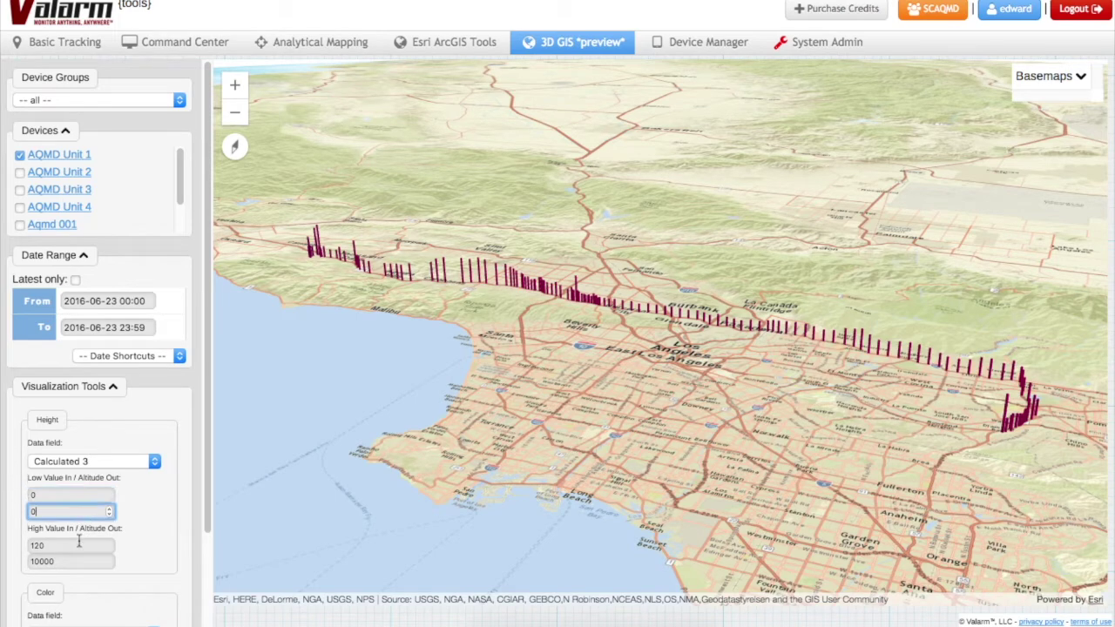
pyautogui.click(77, 545)
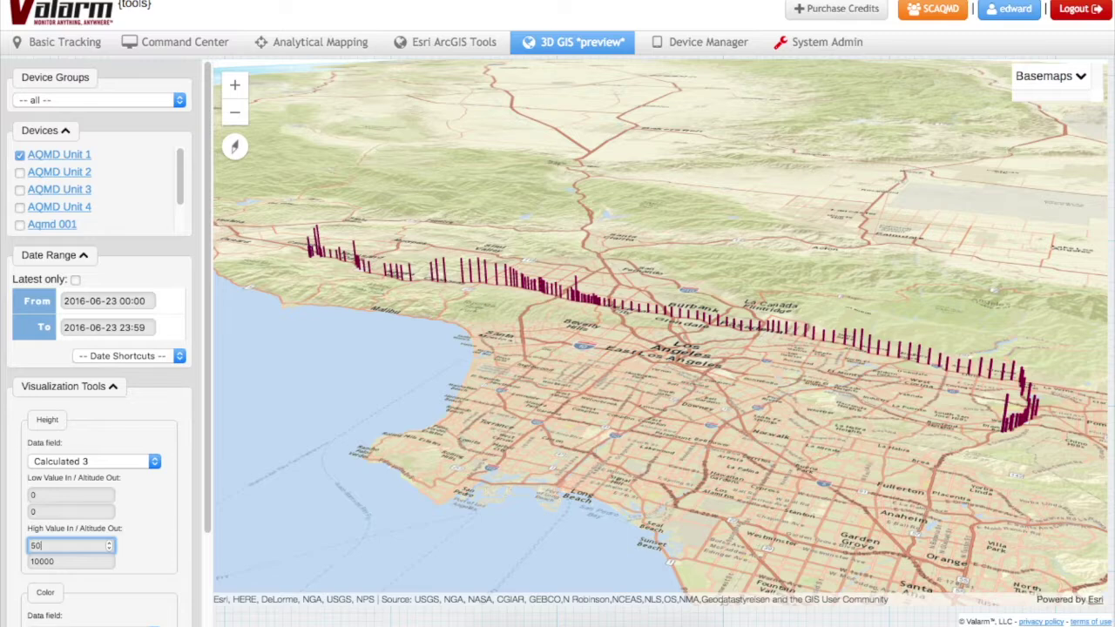
pyautogui.press('Tab')
pyautogui.write('2')
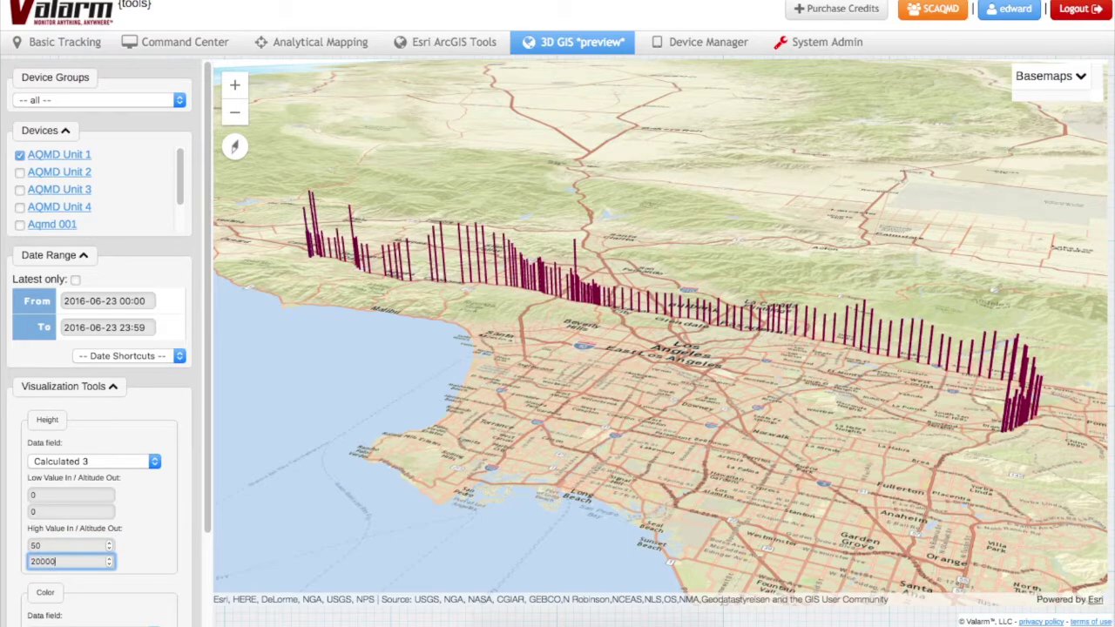
# - Base the column color on the Relative Humidity data field
pyautogui.moveTo(206, 492); pyautogui.dragTo(199, 607)
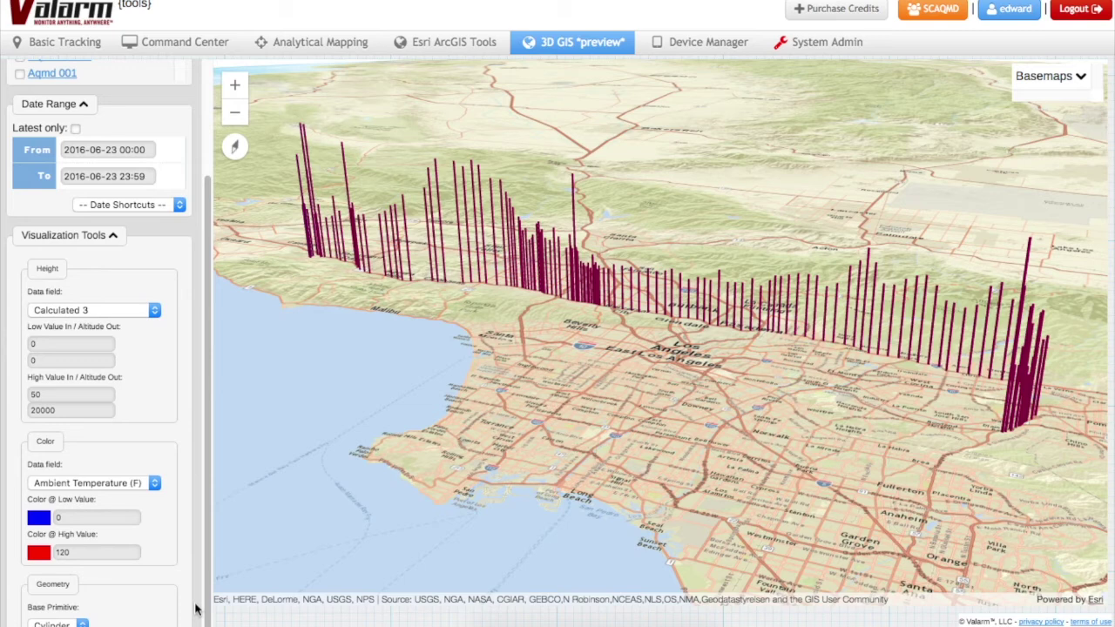
pyautogui.click(151, 484)
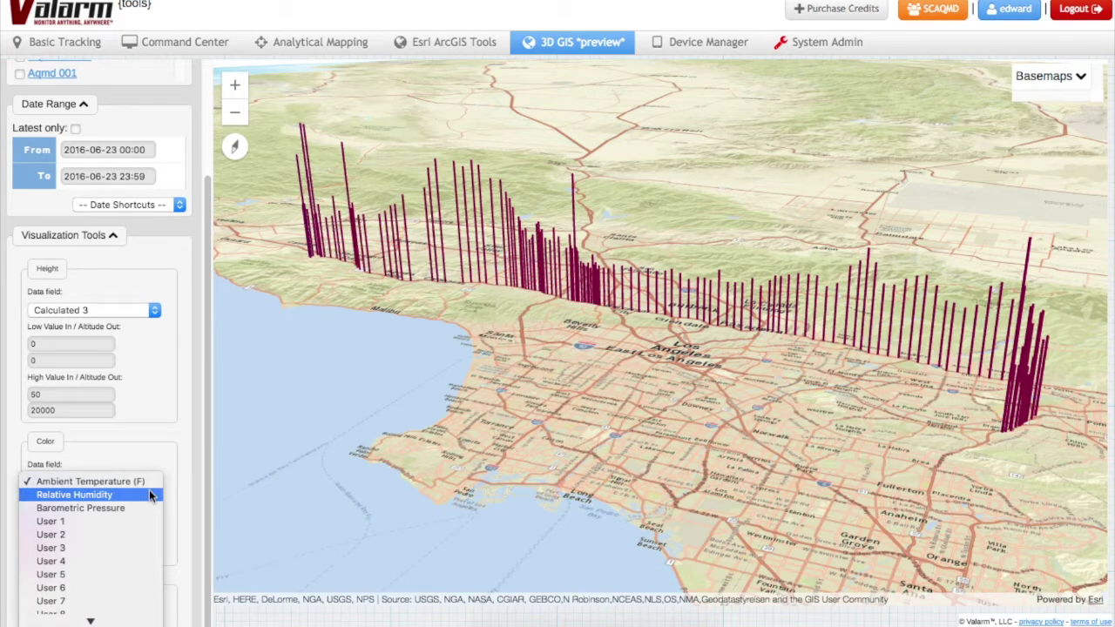
pyautogui.click(149, 494)
# - Change the color for low humidity values to bright green
pyautogui.scroll(-2, 207, 473)
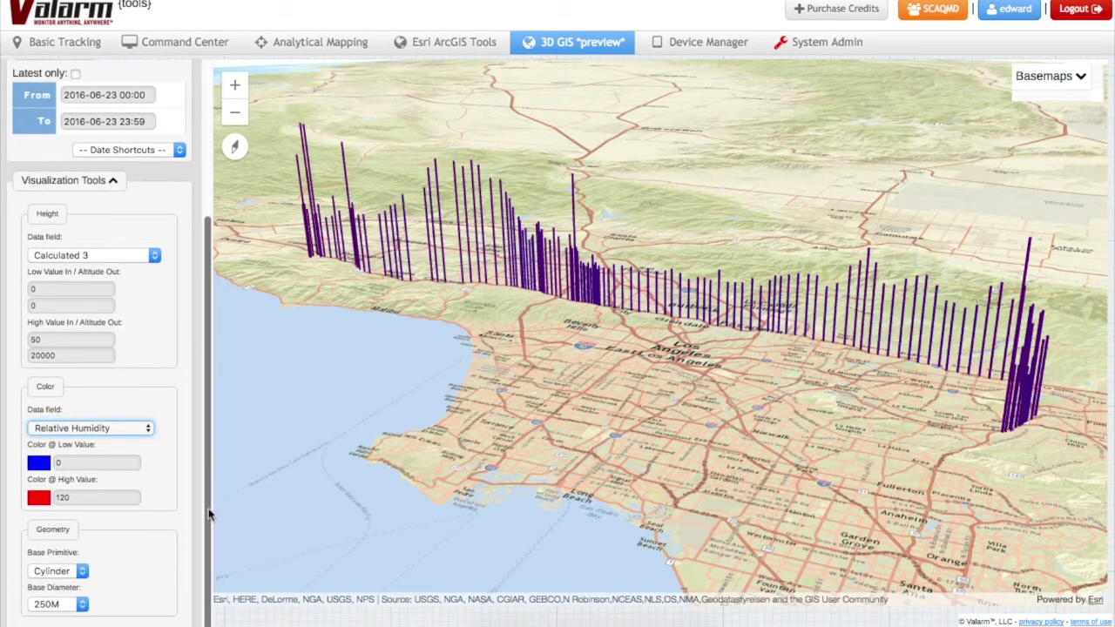
pyautogui.click(40, 463)
pyautogui.click(163, 549)
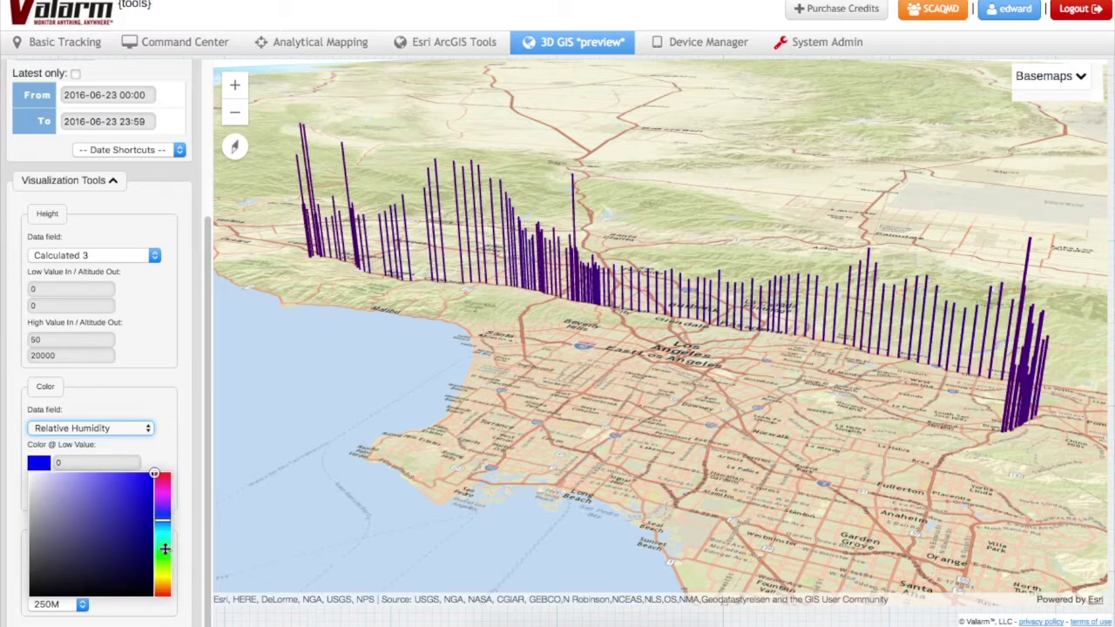
pyautogui.click(171, 443)
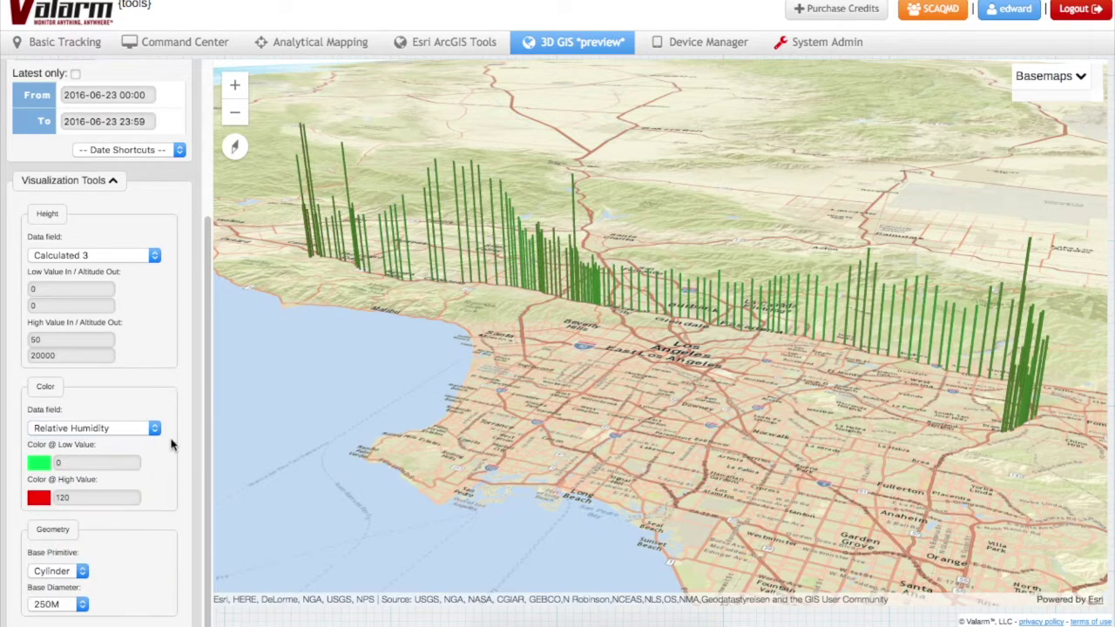
# - Set the color range's low value to 20 and its high value to 60
pyautogui.click(99, 462)
pyautogui.press('Tab')
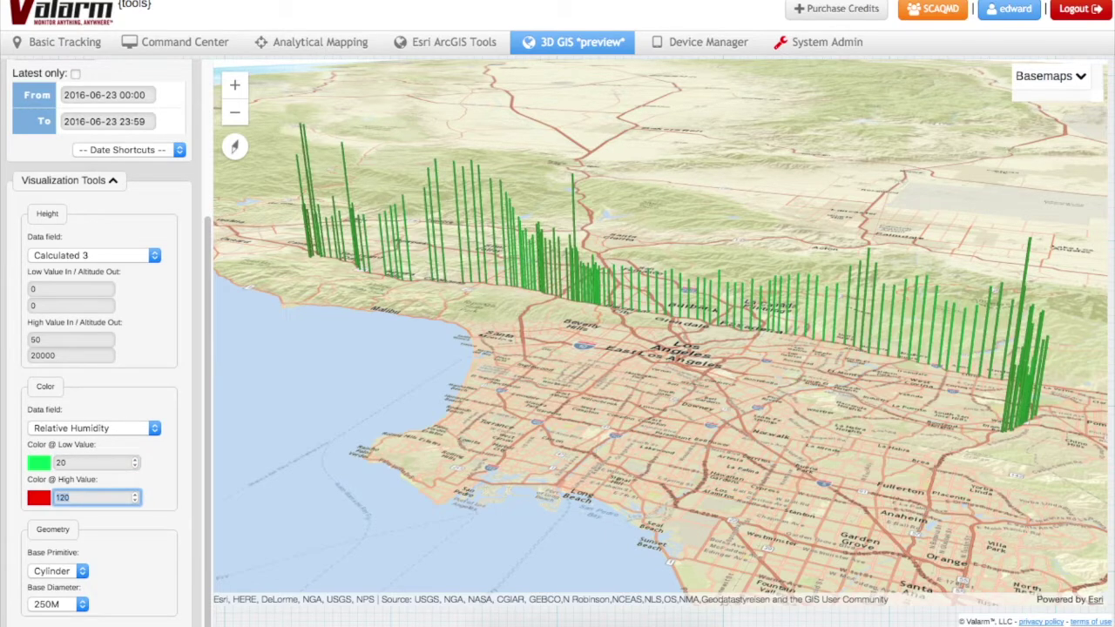
pyautogui.write('60')
pyautogui.press('Tab')
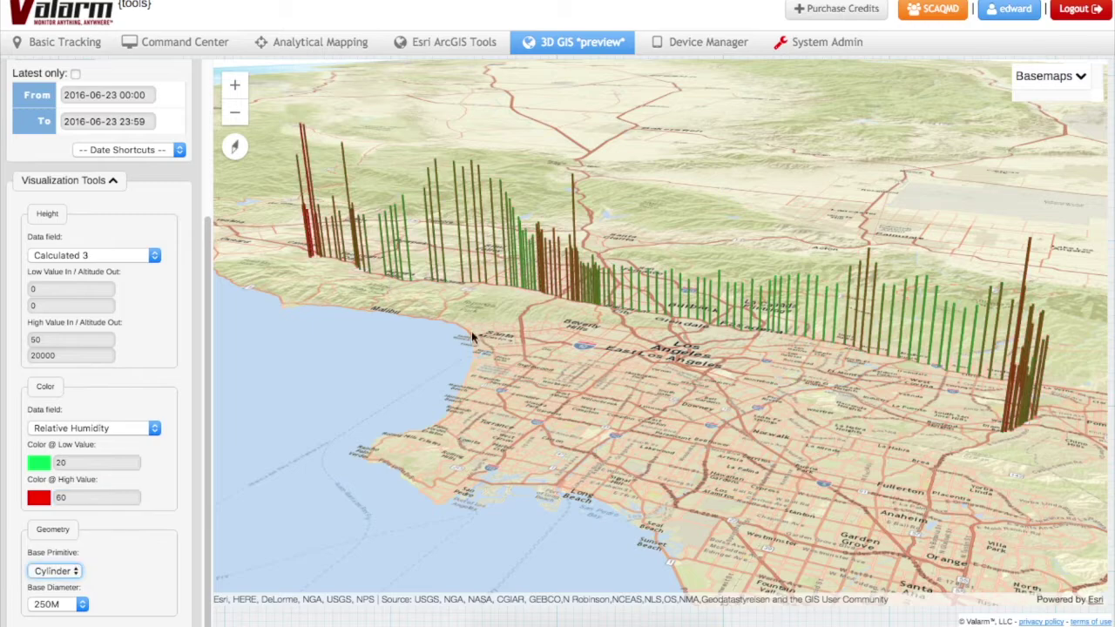
# - Keep Cylinder as the base primitive and set the columns' base diameter to 500M
pyautogui.moveTo(479, 338)
pyautogui.mouseDown()
pyautogui.moveTo(438, 325)
pyautogui.moveTo(493, 333)
pyautogui.mouseUp()
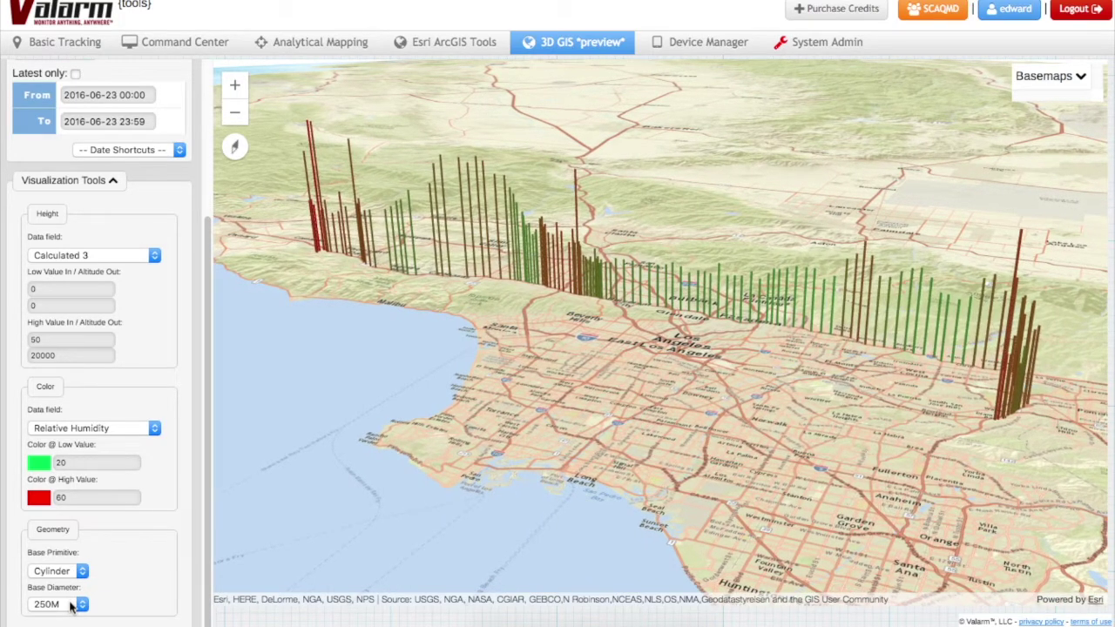
pyautogui.click(71, 573)
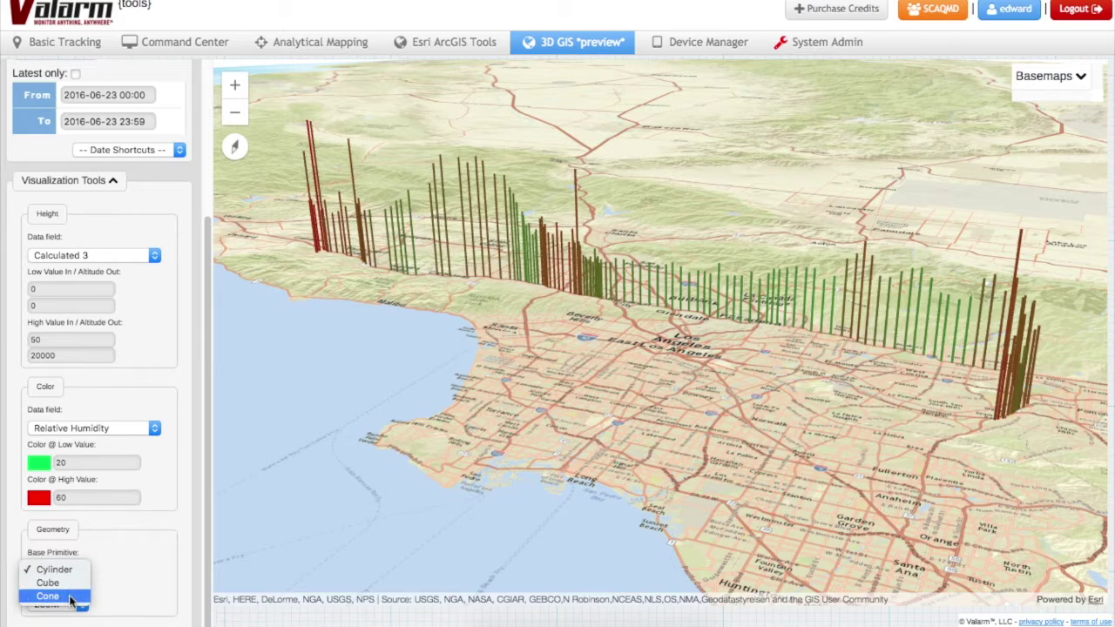
pyautogui.click(117, 587)
pyautogui.click(74, 603)
pyautogui.scroll(-1, 73, 601)
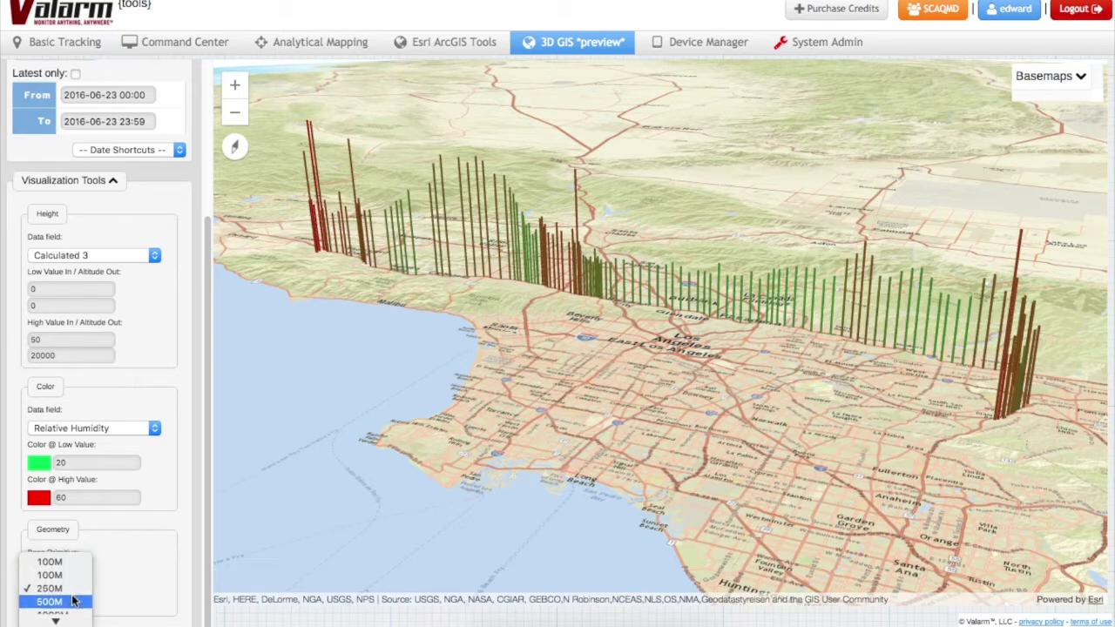
pyautogui.scroll(-1, 71, 601)
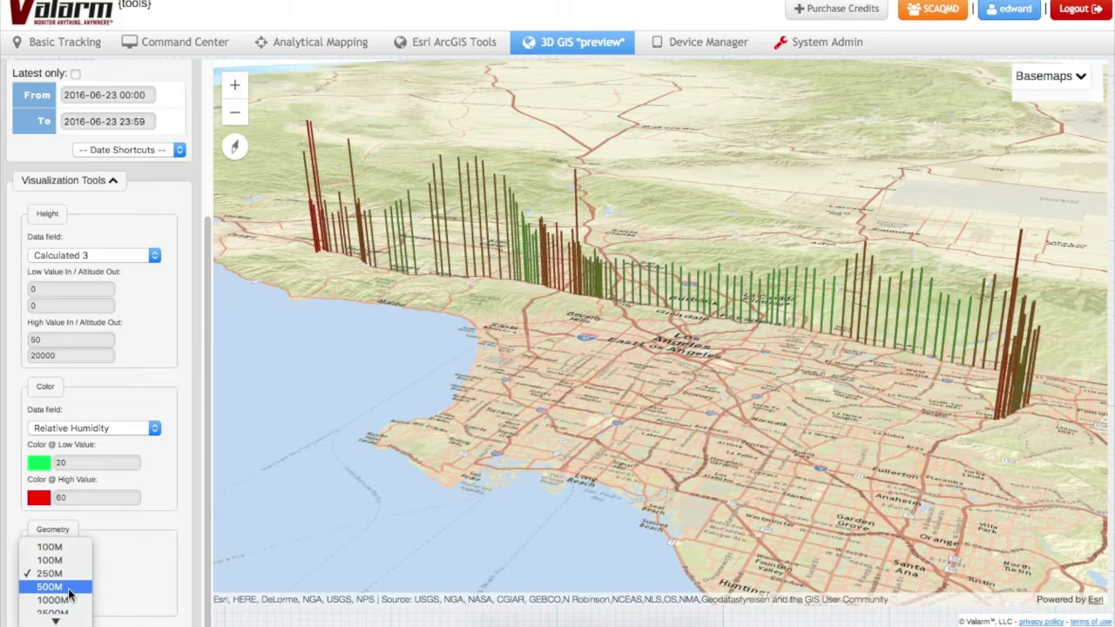
pyautogui.click(70, 595)
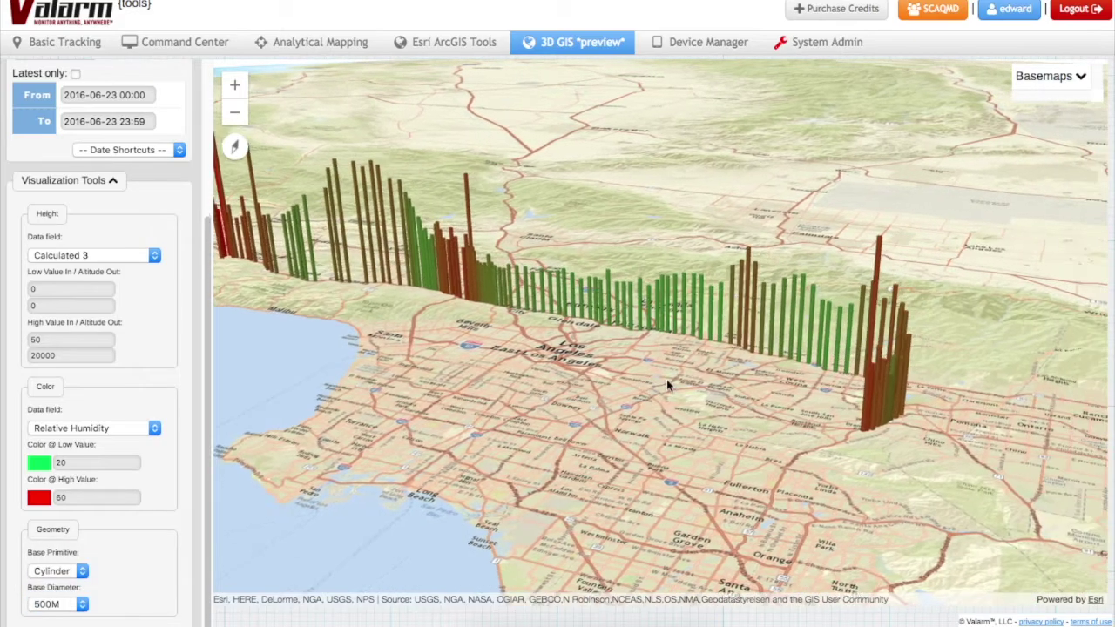
# - Switch the basemap to Hybrid and examine the sensor columns around Los Angeles up close
pyautogui.moveTo(667, 380); pyautogui.dragTo(578, 402, button='right')
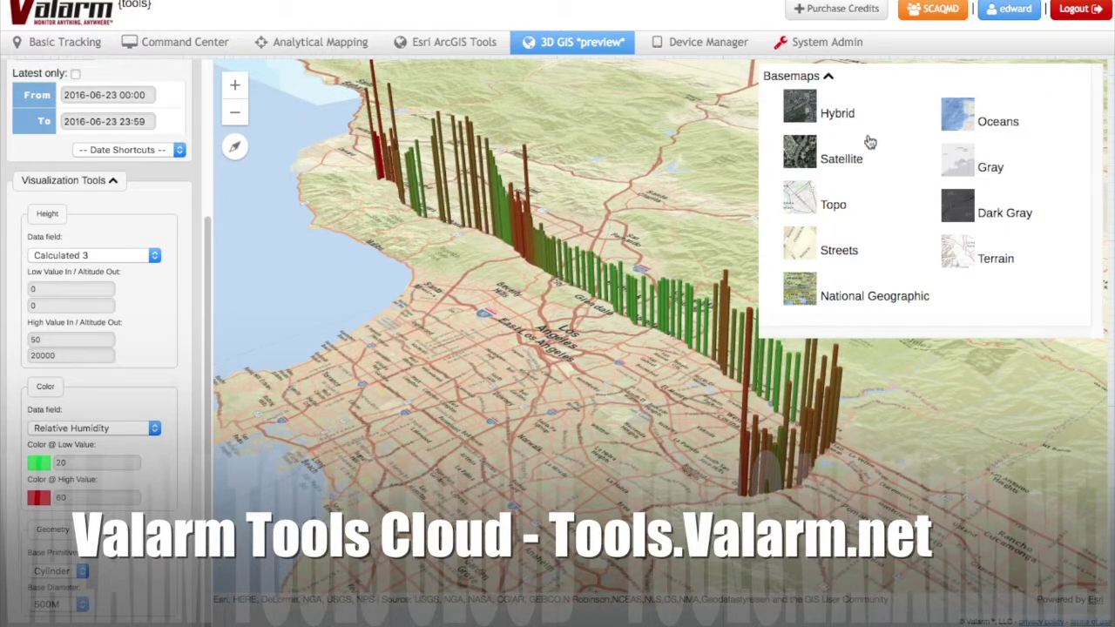
pyautogui.click(836, 115)
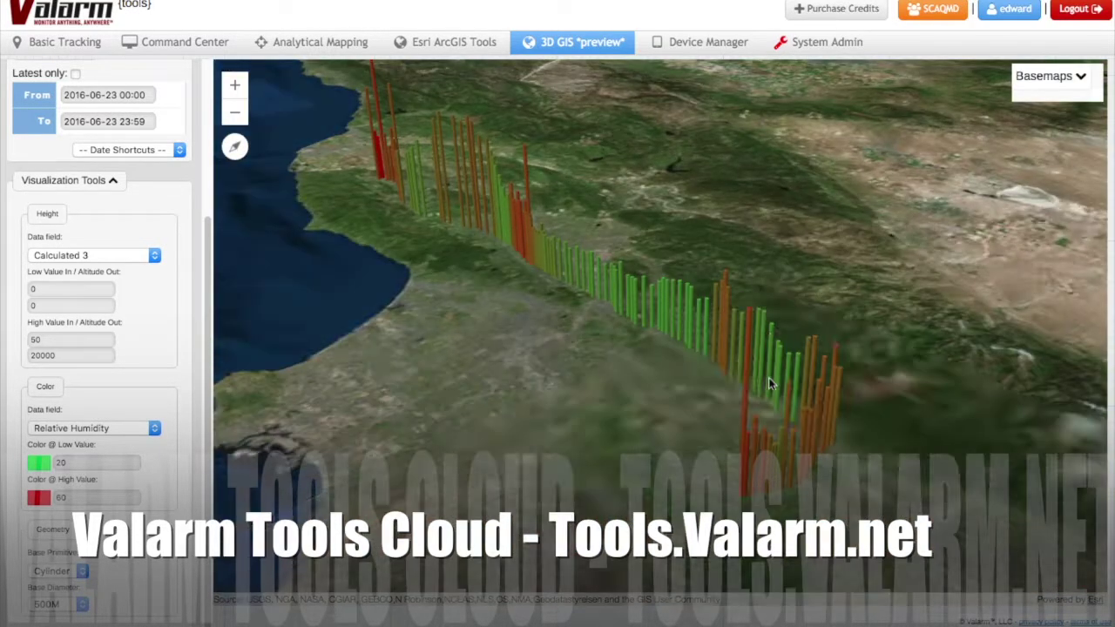
pyautogui.scroll(3, 768, 377)
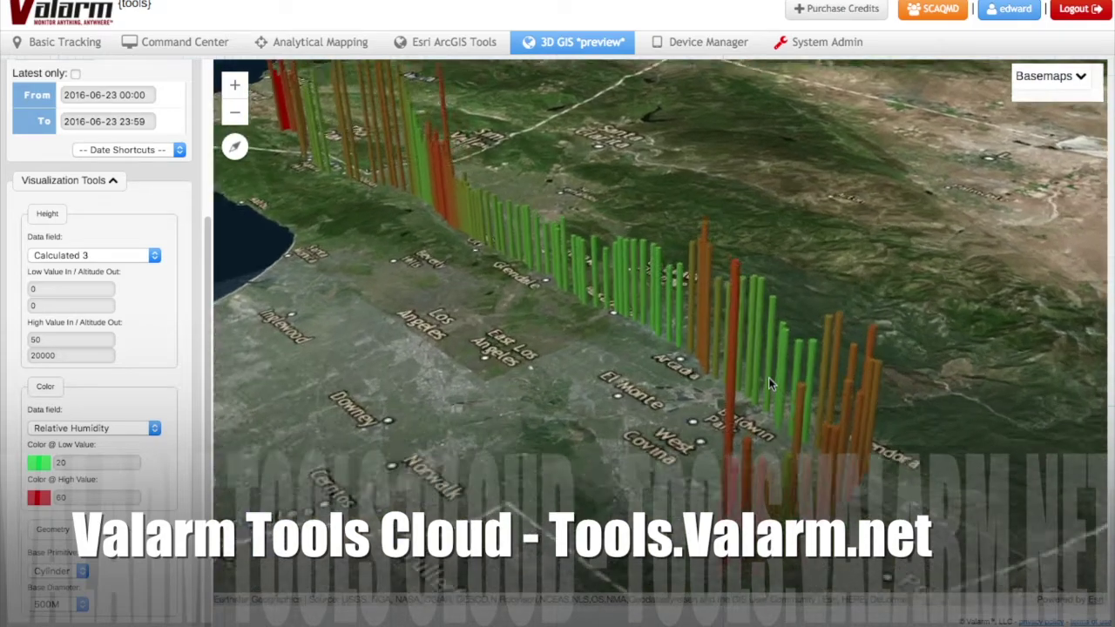
pyautogui.moveTo(503, 235); pyautogui.dragTo(738, 412)
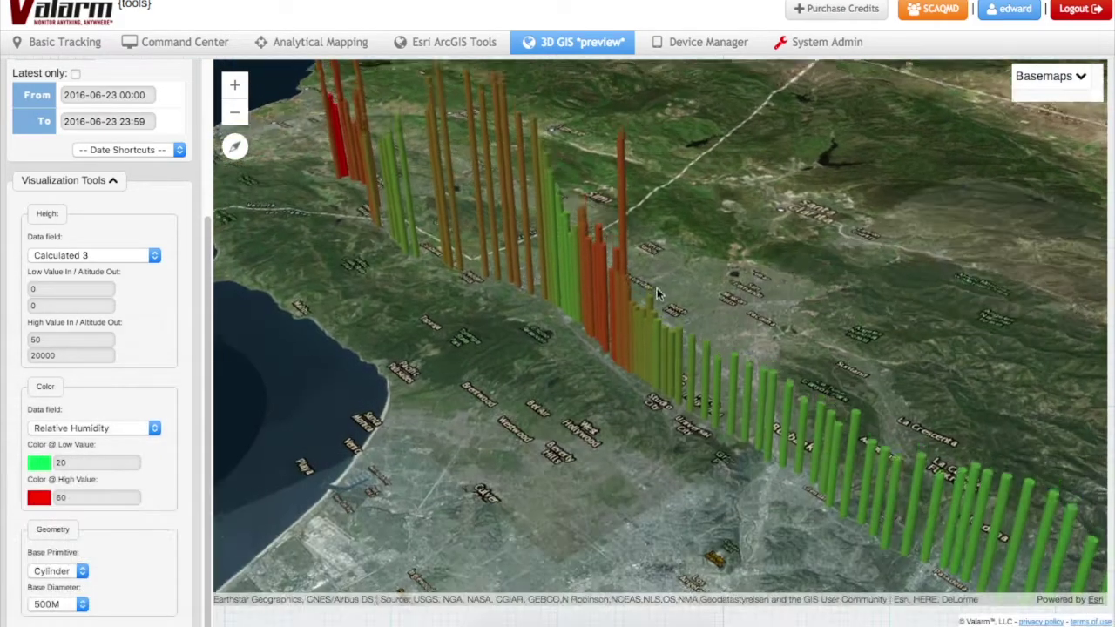
pyautogui.moveTo(658, 291); pyautogui.dragTo(361, 244, button='right')
pyautogui.scroll(1, 531, 310)
pyautogui.moveTo(683, 332); pyautogui.dragTo(537, 333)
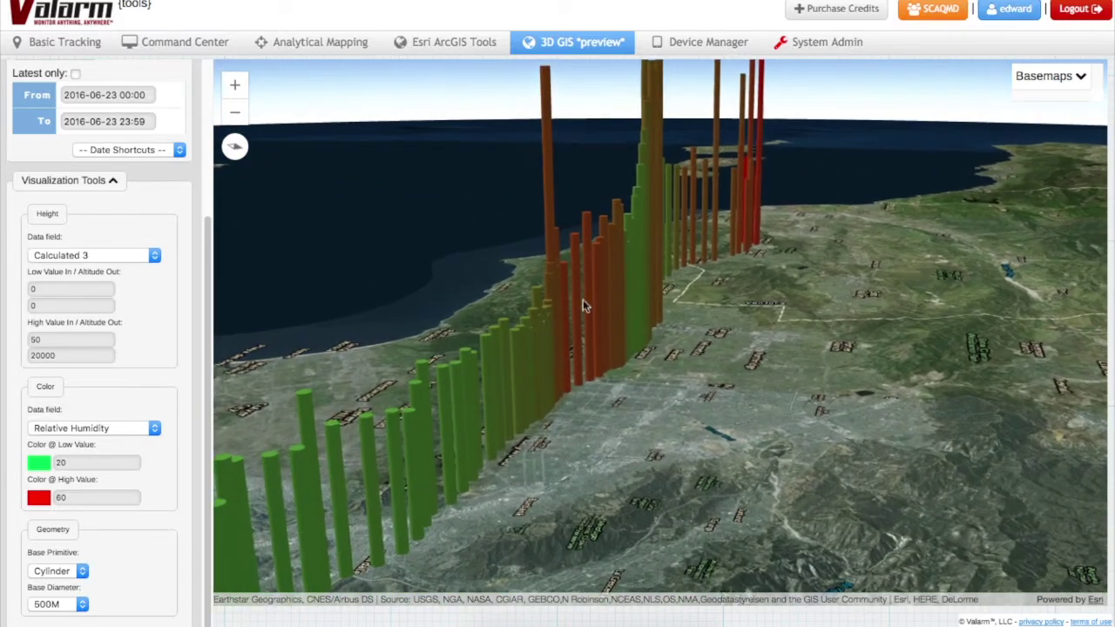
# - Change the basemap to Dark Gray
pyautogui.click(1028, 92)
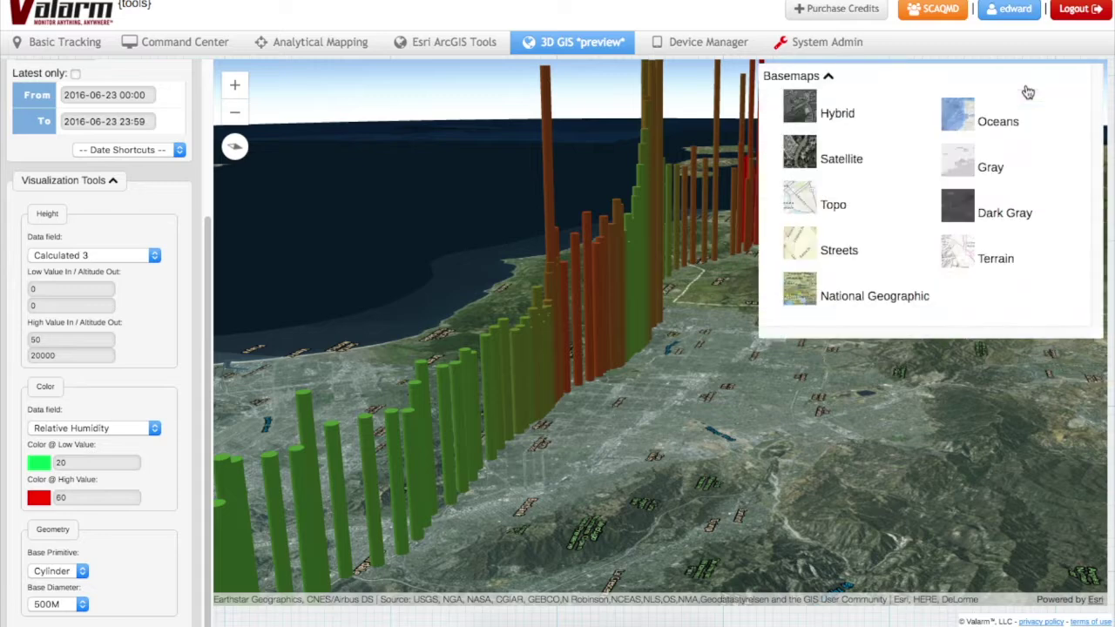
pyautogui.click(980, 219)
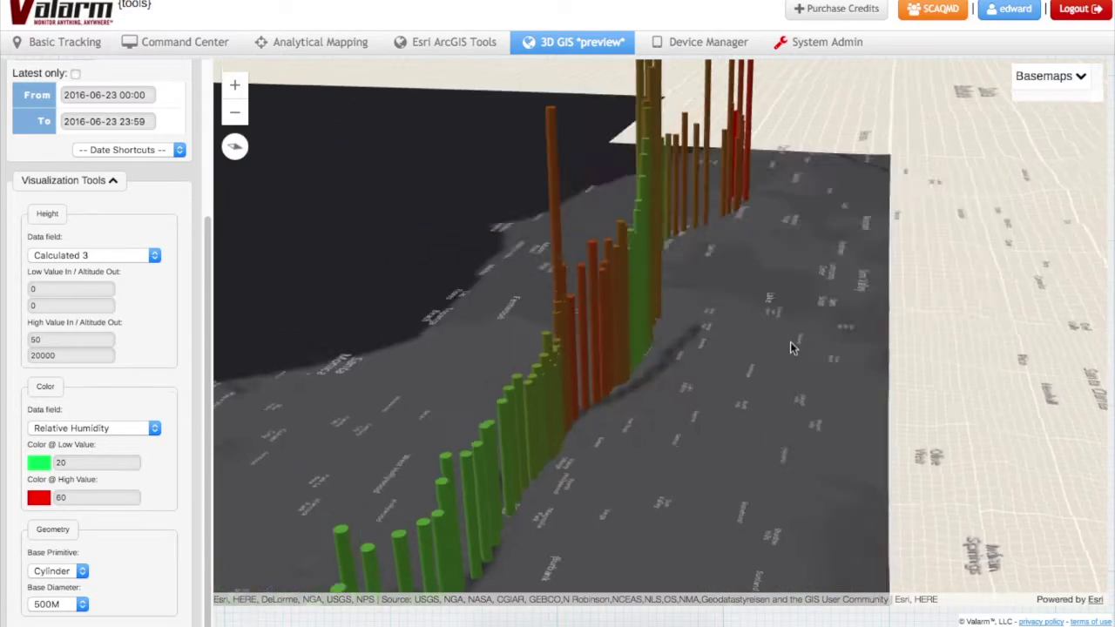
# - Open the details of an orange-red column northwest of West Hollywood and read its Calculated 3 and Relative Humidity values
pyautogui.moveTo(791, 343); pyautogui.dragTo(964, 371, button='right')
pyautogui.moveTo(878, 346); pyautogui.dragTo(903, 347, button='right')
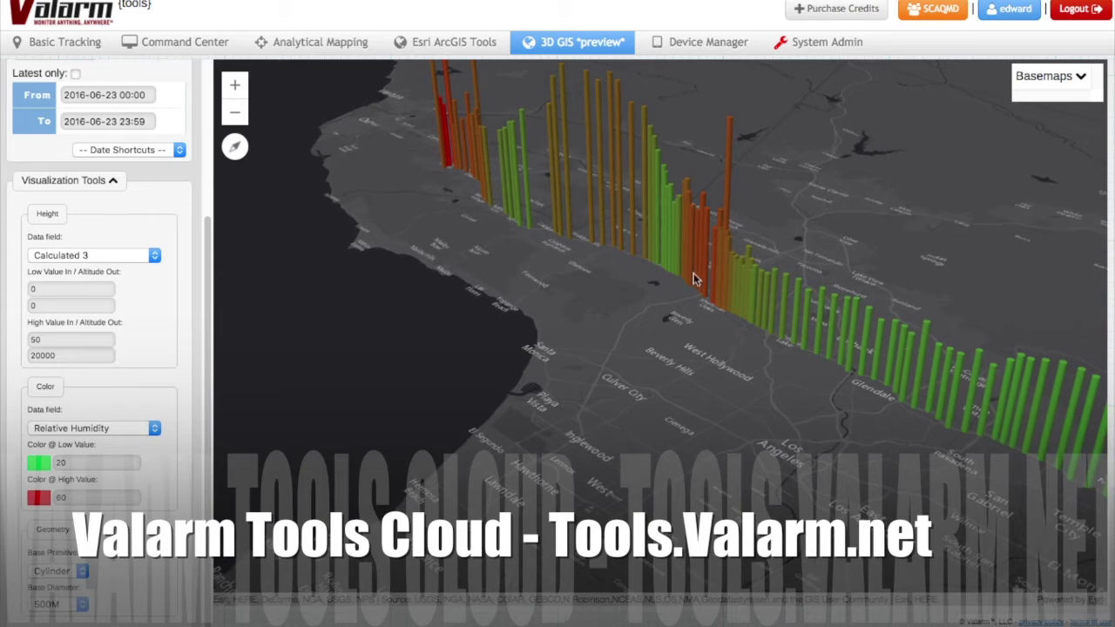
pyautogui.click(722, 294)
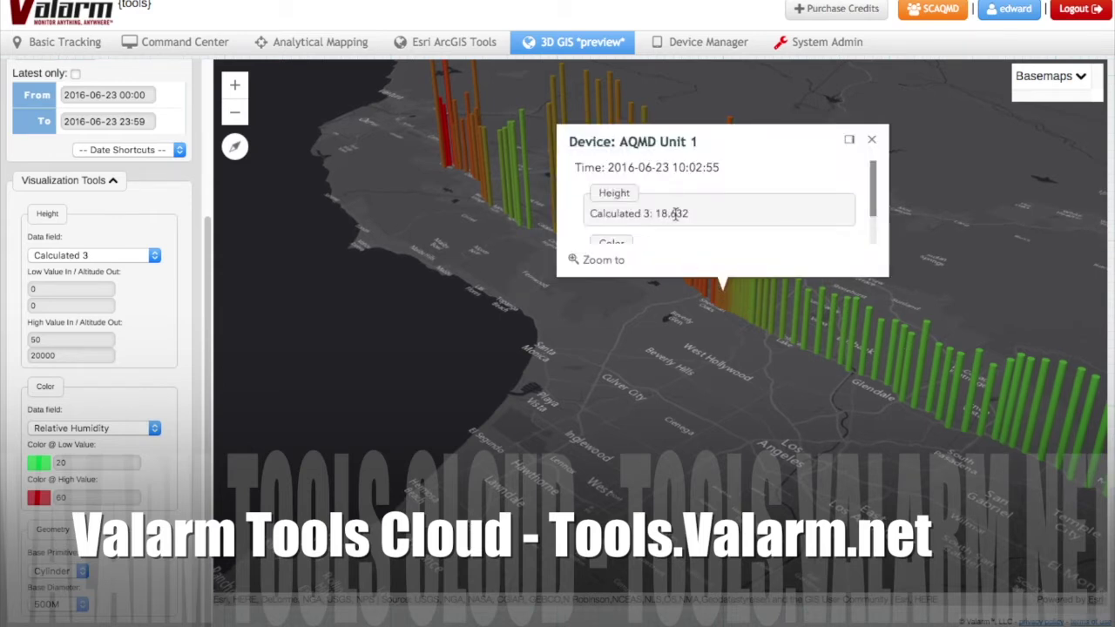
pyautogui.moveTo(874, 190); pyautogui.dragTo(871, 231)
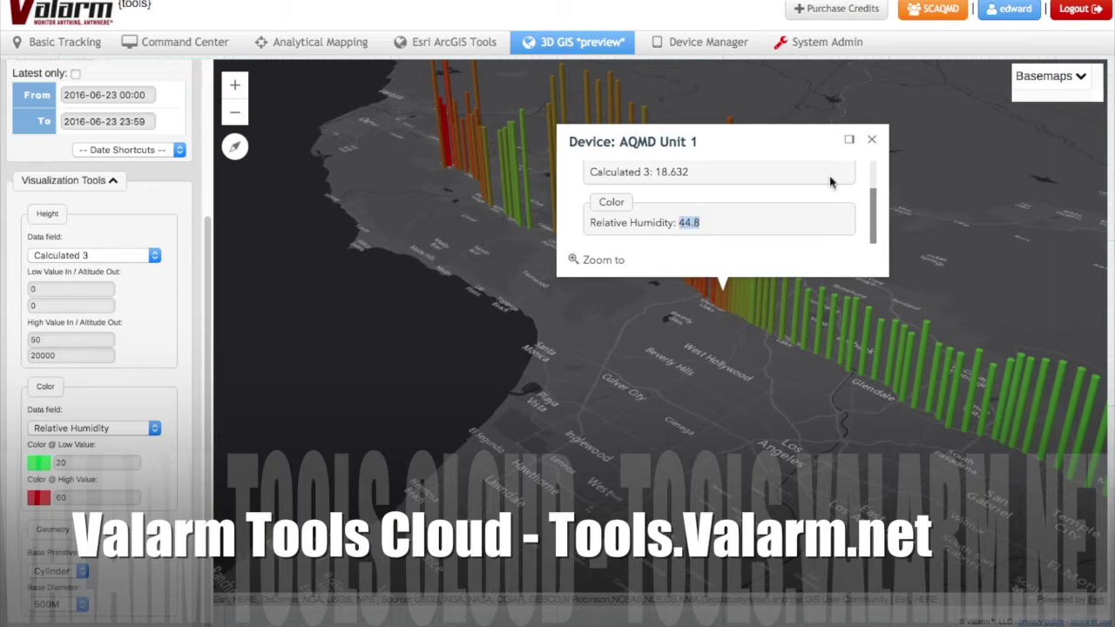